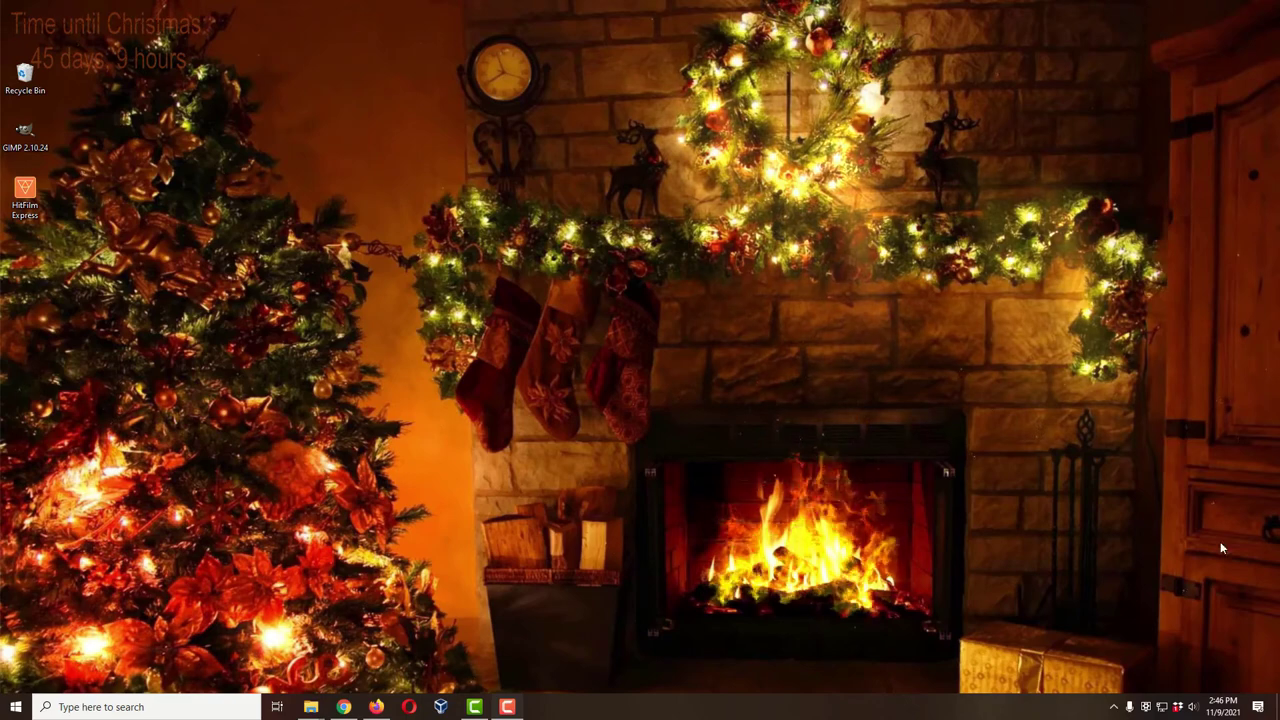
Switch to Chrome and preview the green-screen section of the Light Blinking video frame effects footage on YouTube.
left_click(343, 707)
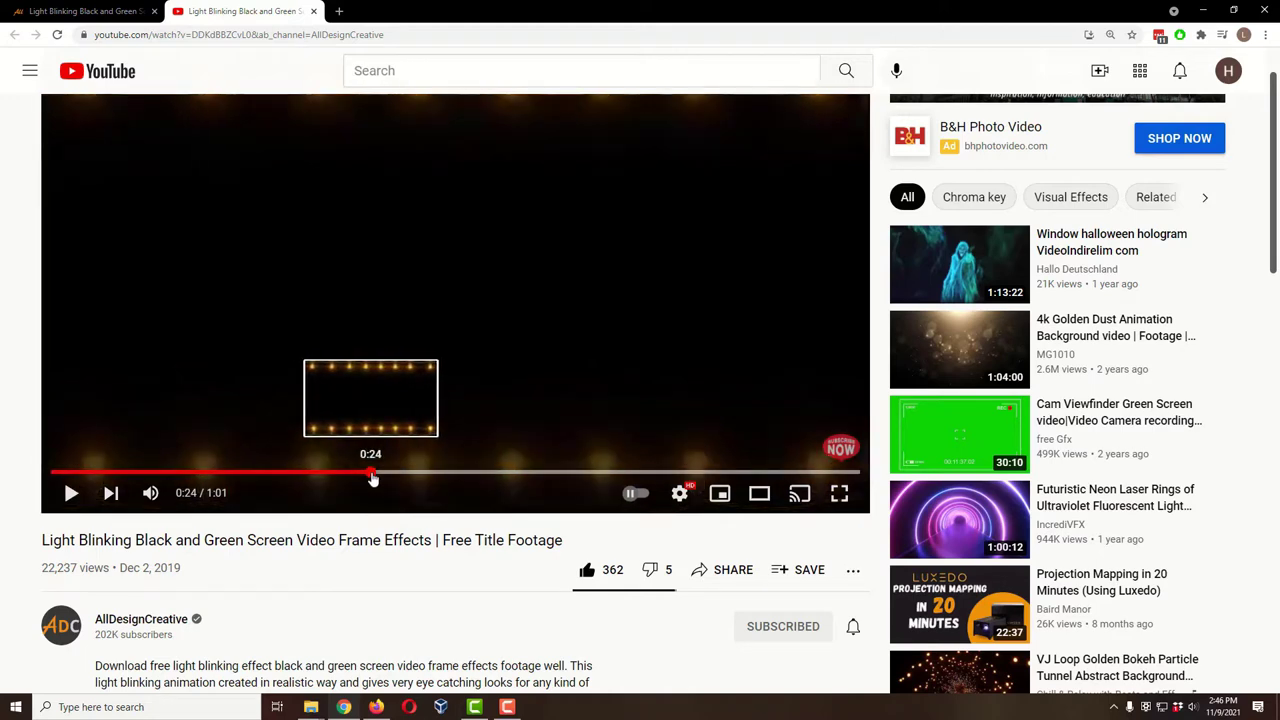
left_click(553, 476)
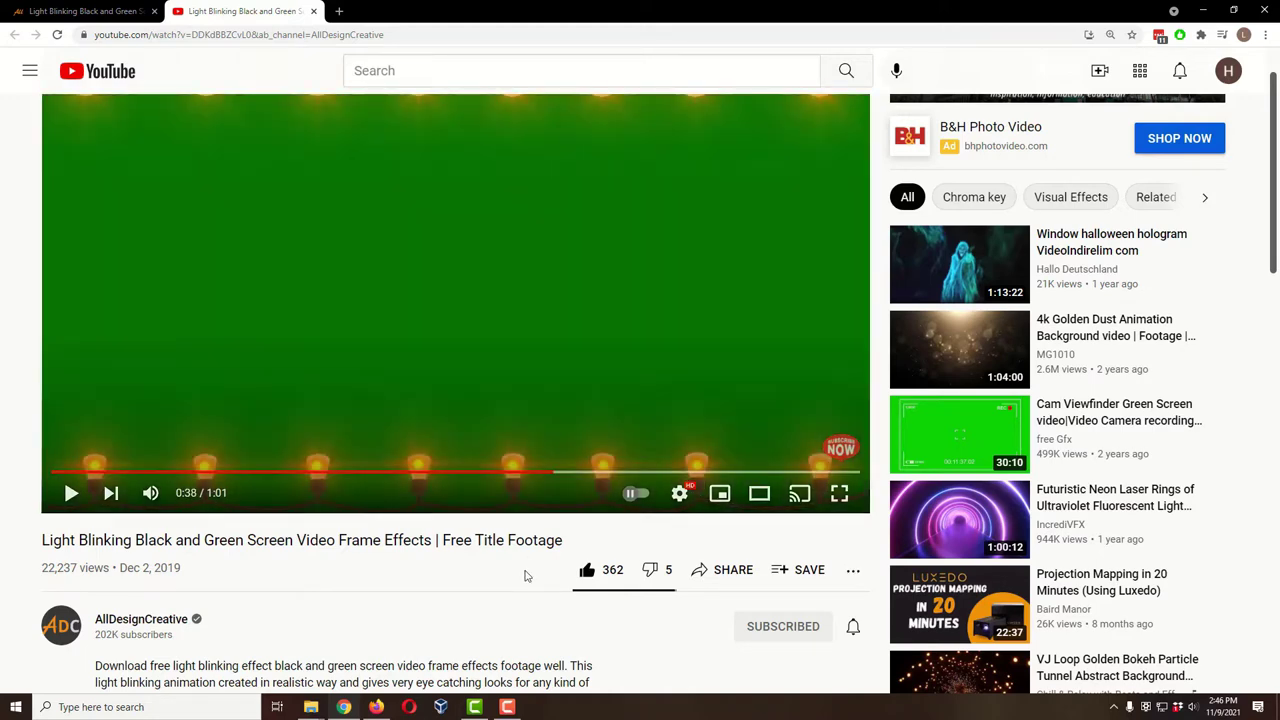
scroll(527, 576, "up", 1)
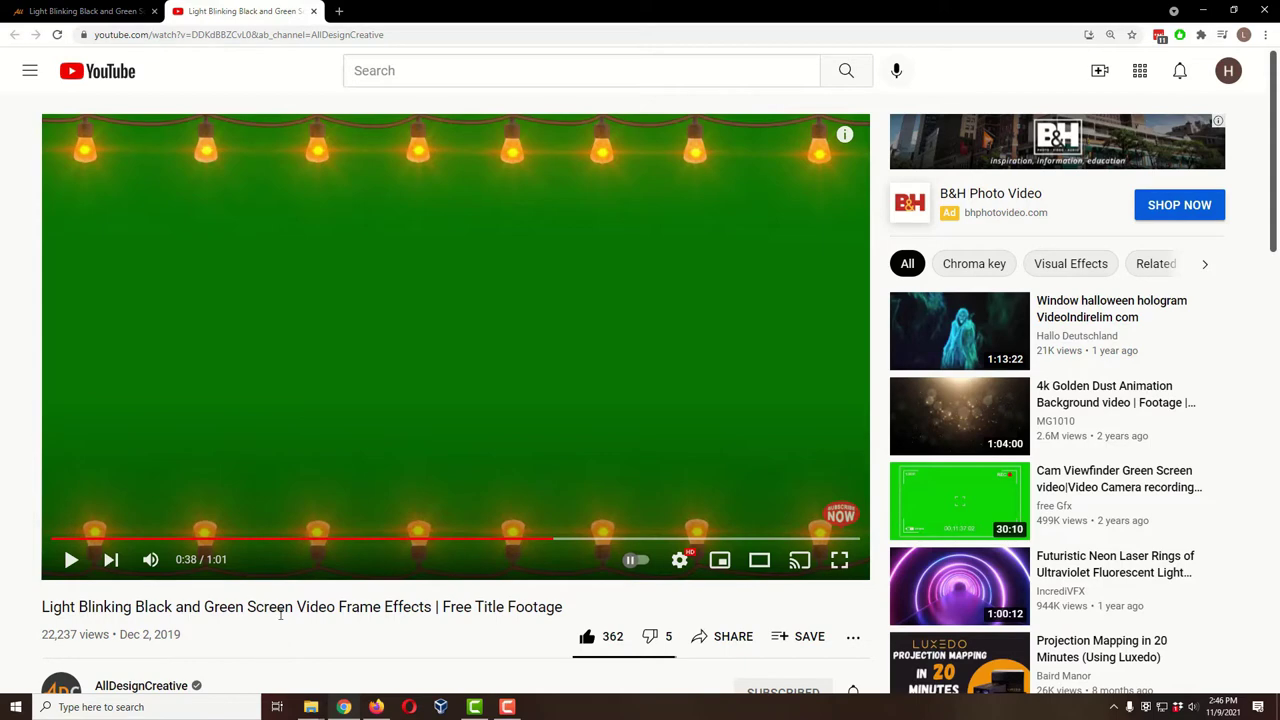
Download the Light Blinking Black and Green Screen Video Frame Effects footage from the AllDesignCreative page.
left_click(115, 15)
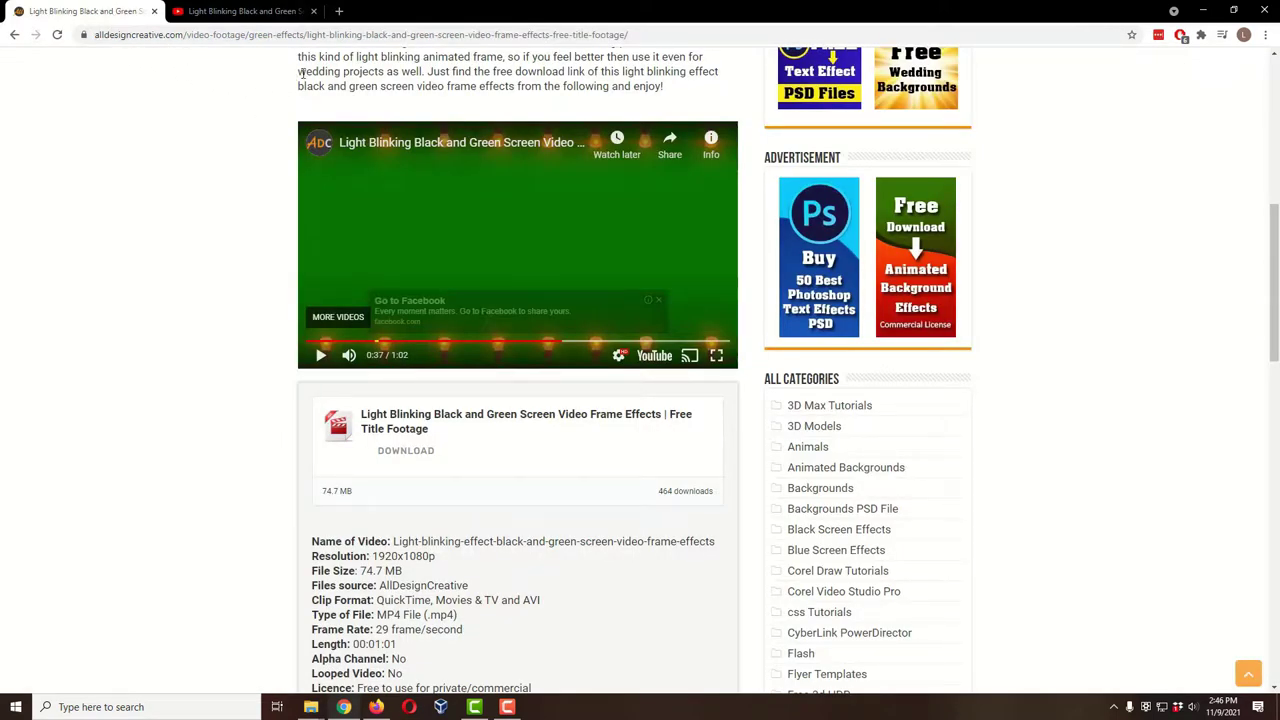
scroll(500, 160, "up", 3)
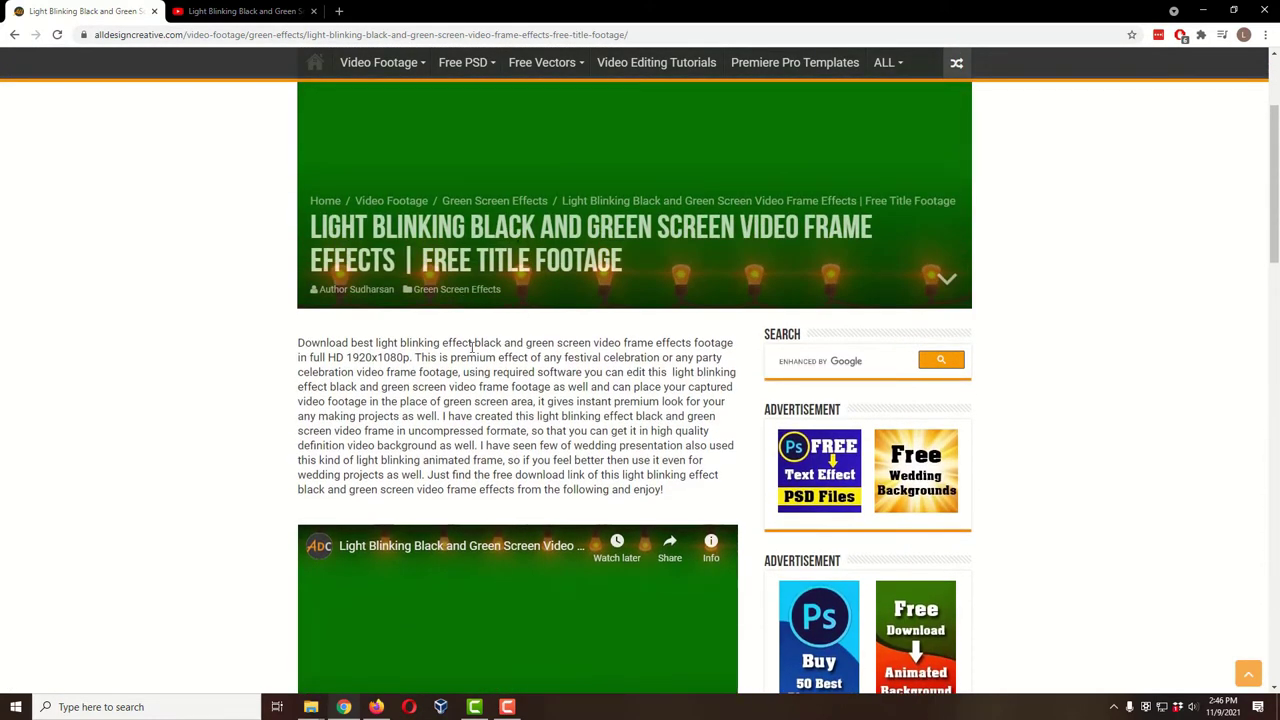
scroll(472, 346, "down", 1)
scroll(478, 342, "down", 2)
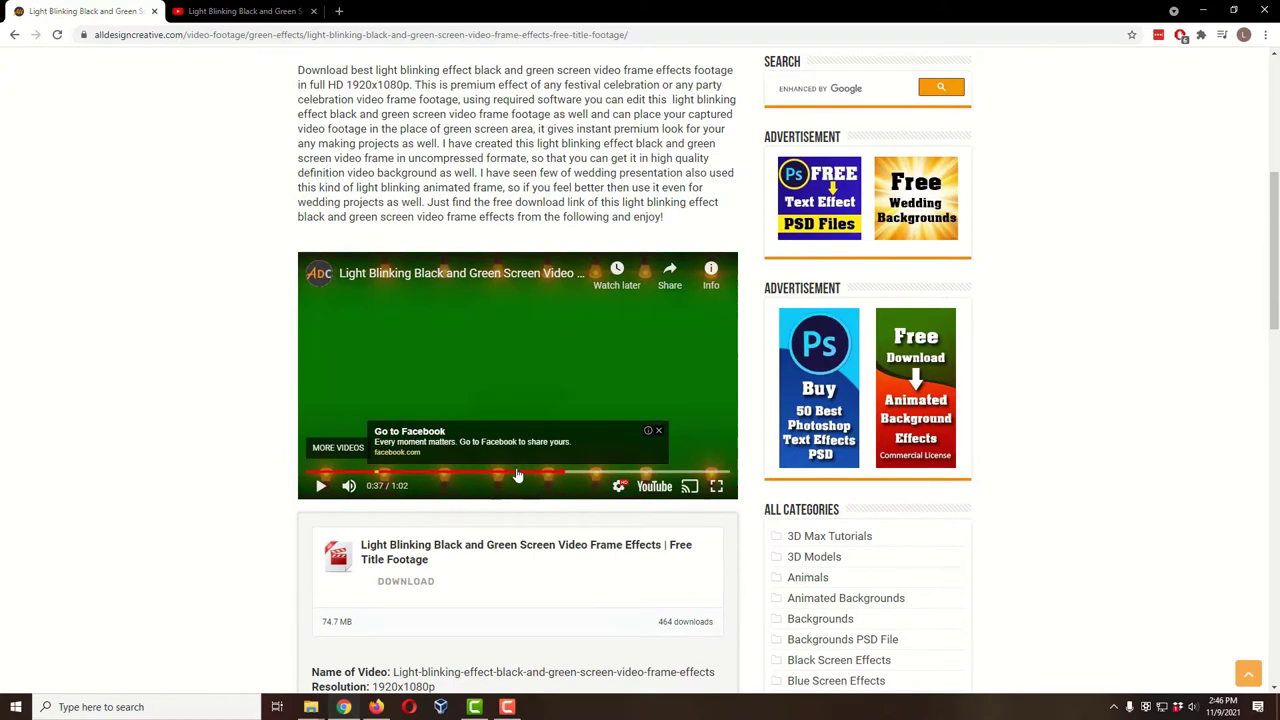
scroll(508, 487, "down", 1)
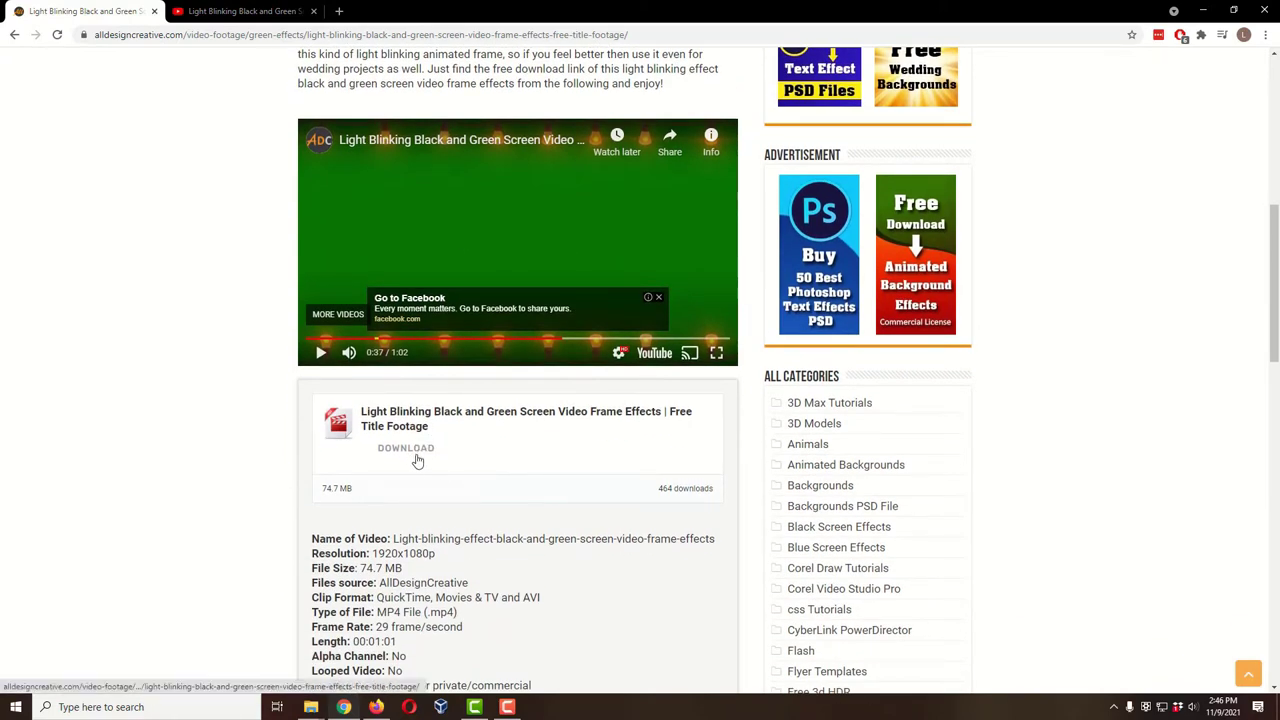
left_click(419, 457)
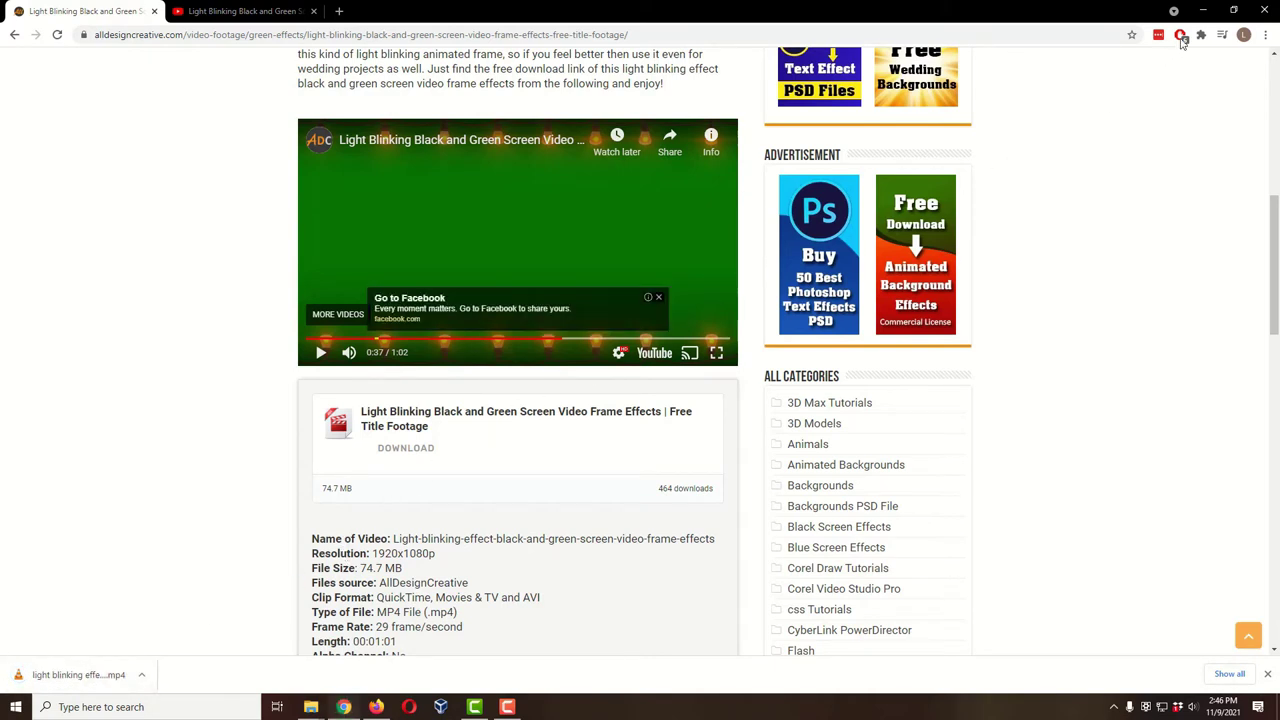
Switch to HitFilm Express and create a new project using the 1080p Full HD @ 30 fps template.
left_click(1203, 11)
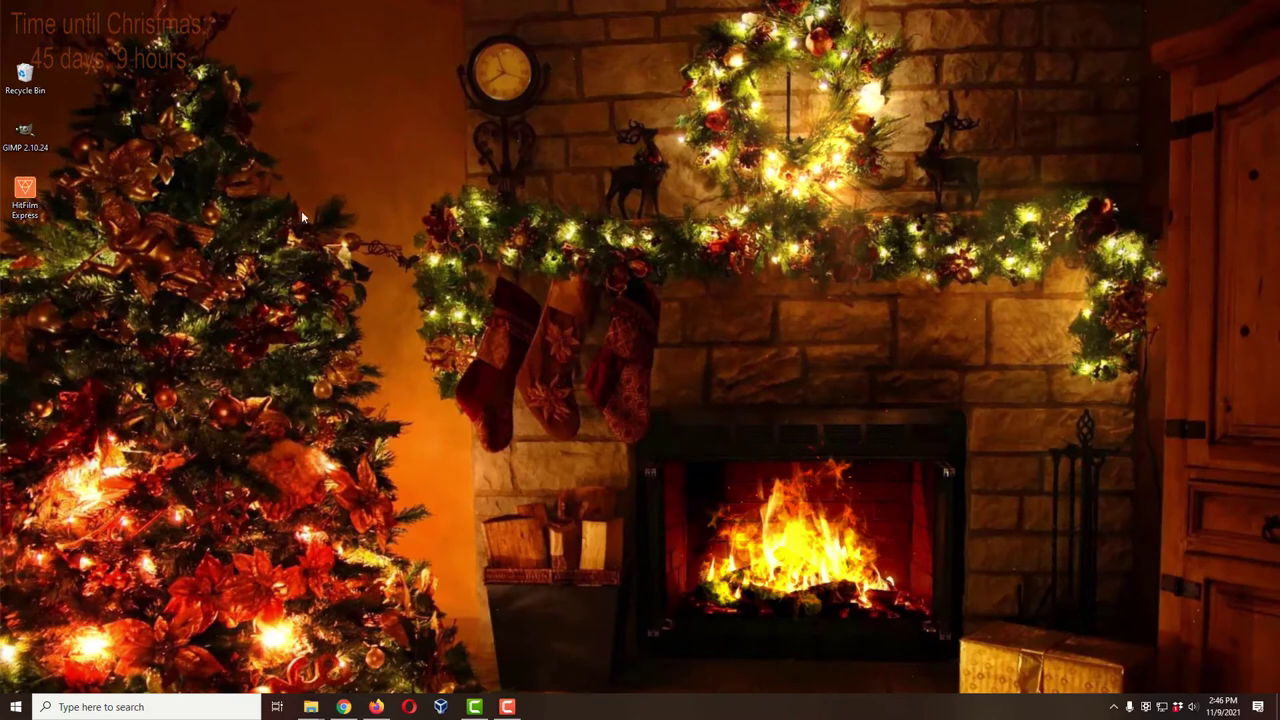
double_click(25, 198)
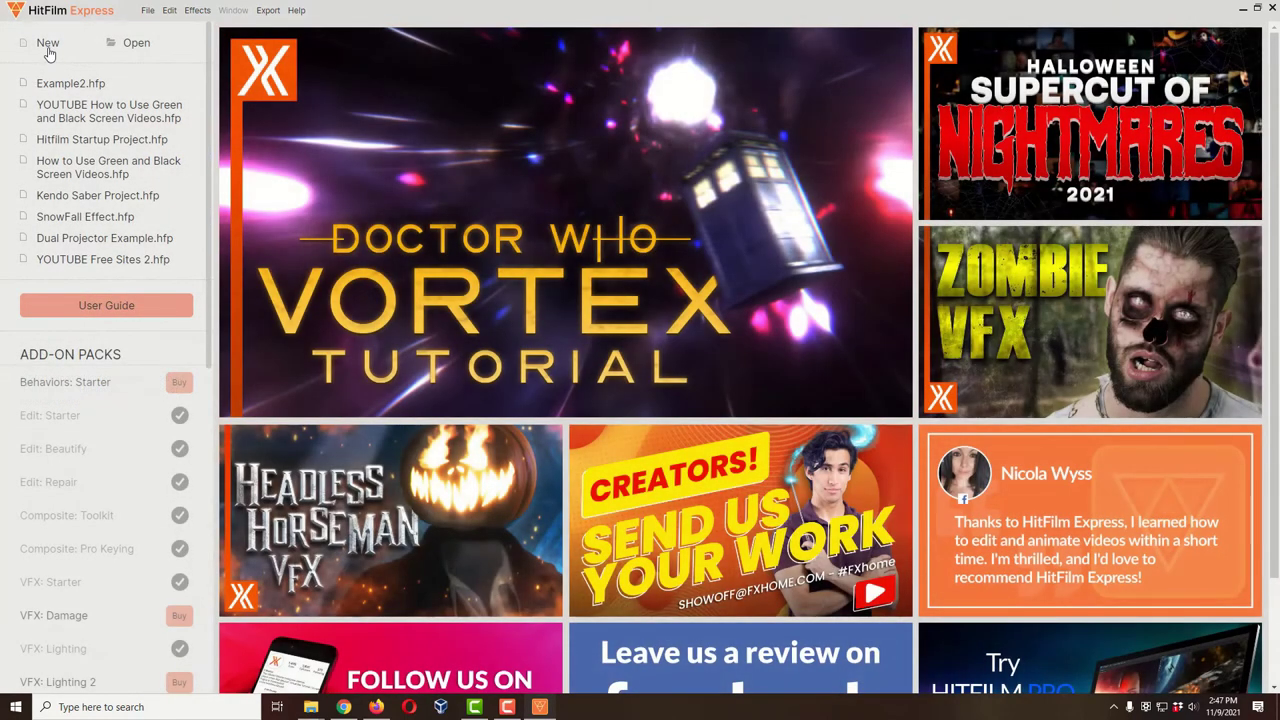
left_click(48, 44)
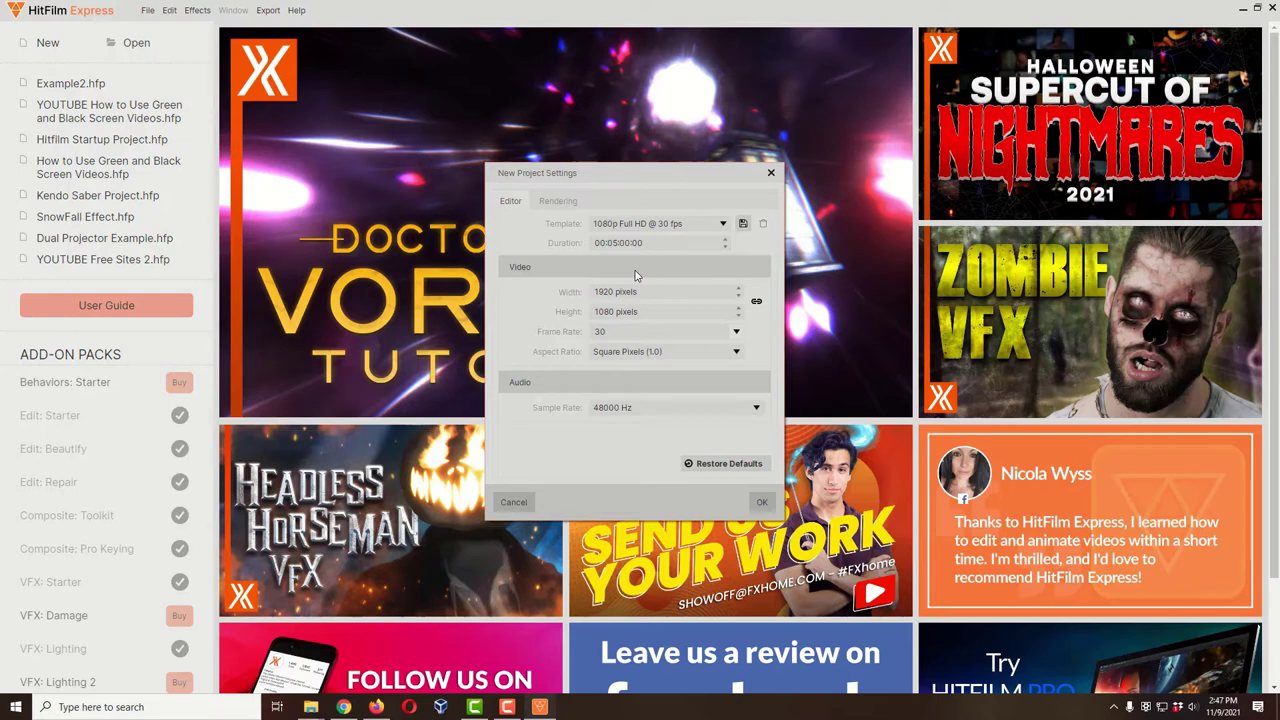
left_click(762, 503)
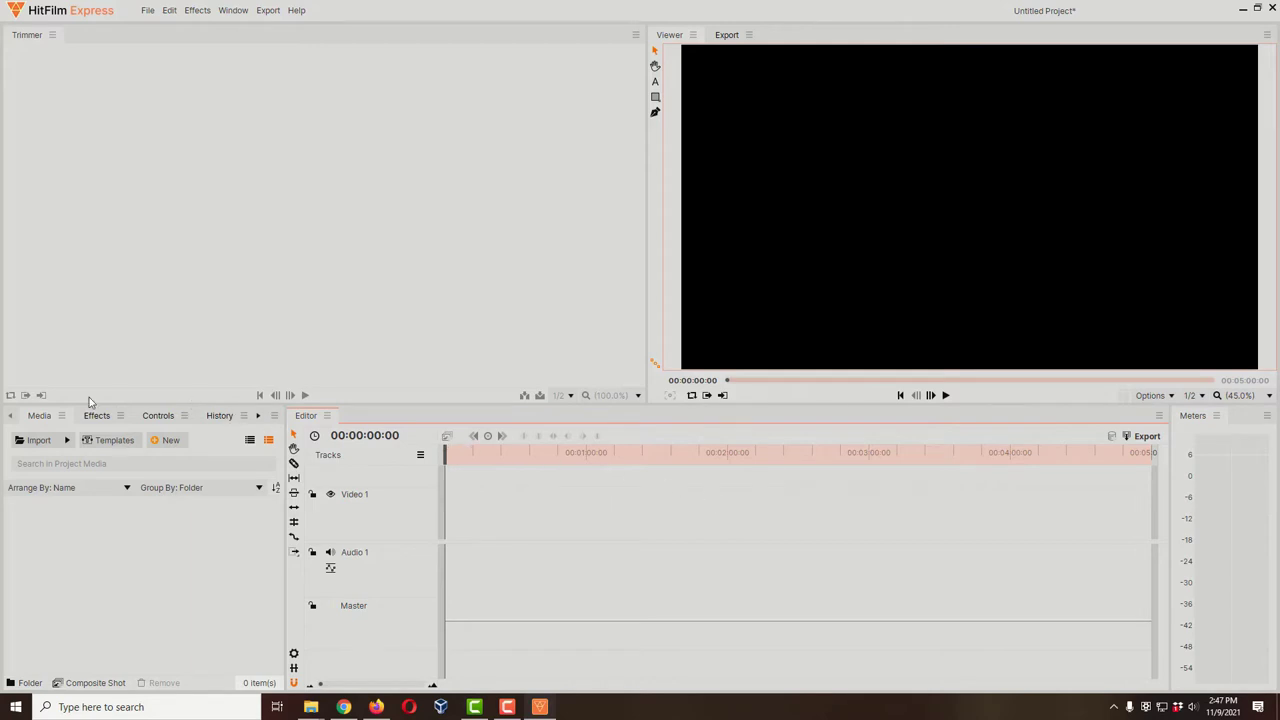
Import the light blinking effect black and green screen MP4 and the pine branch JPG from the RESOURCES folder.
left_click(42, 418)
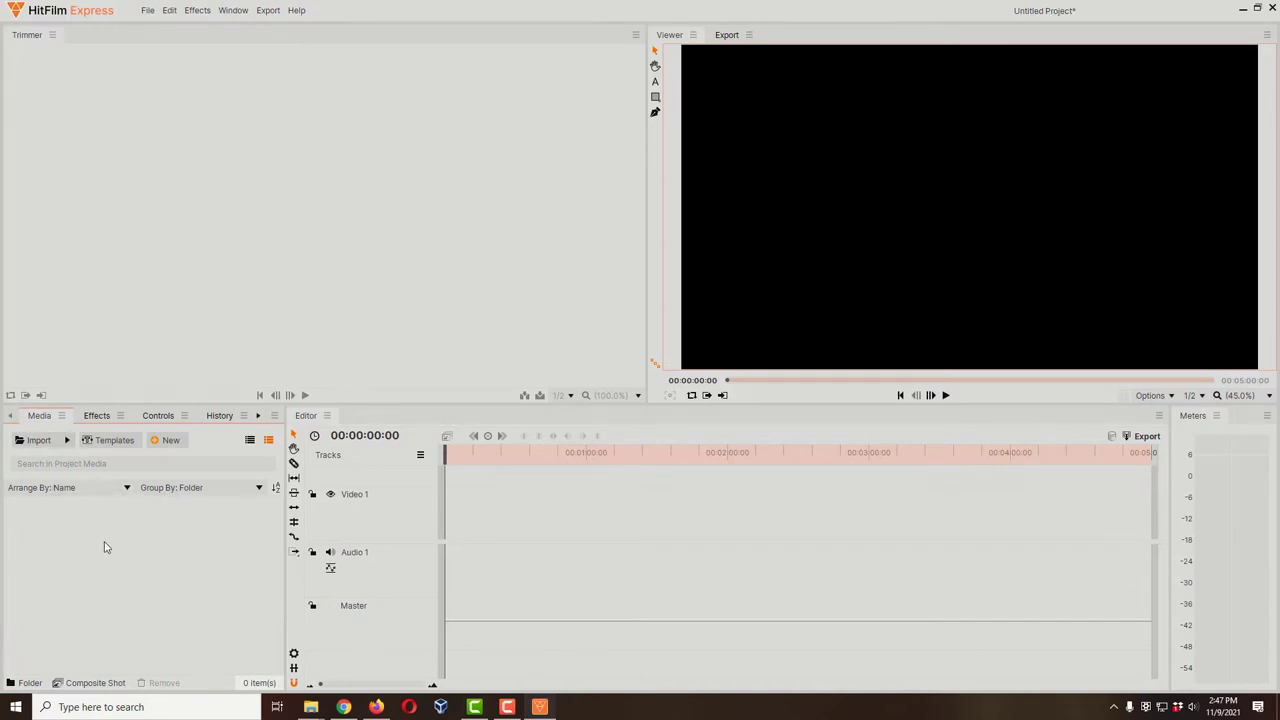
left_click(67, 441)
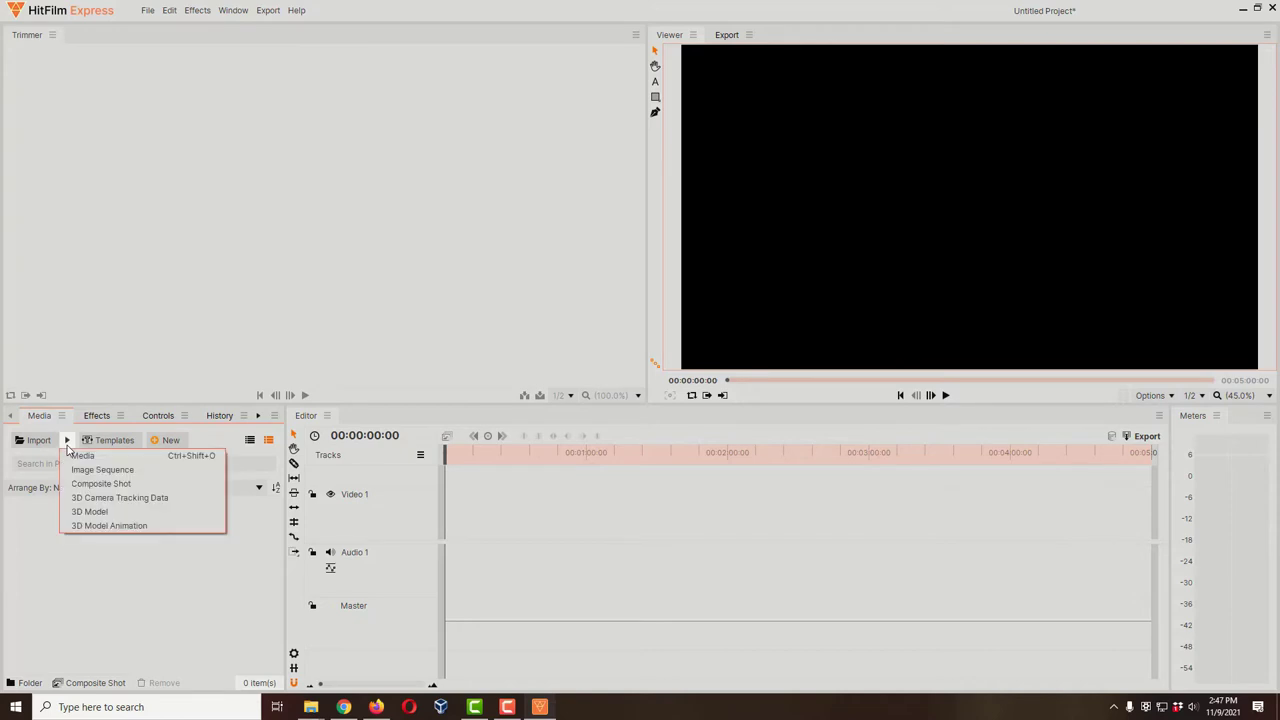
left_click(82, 456)
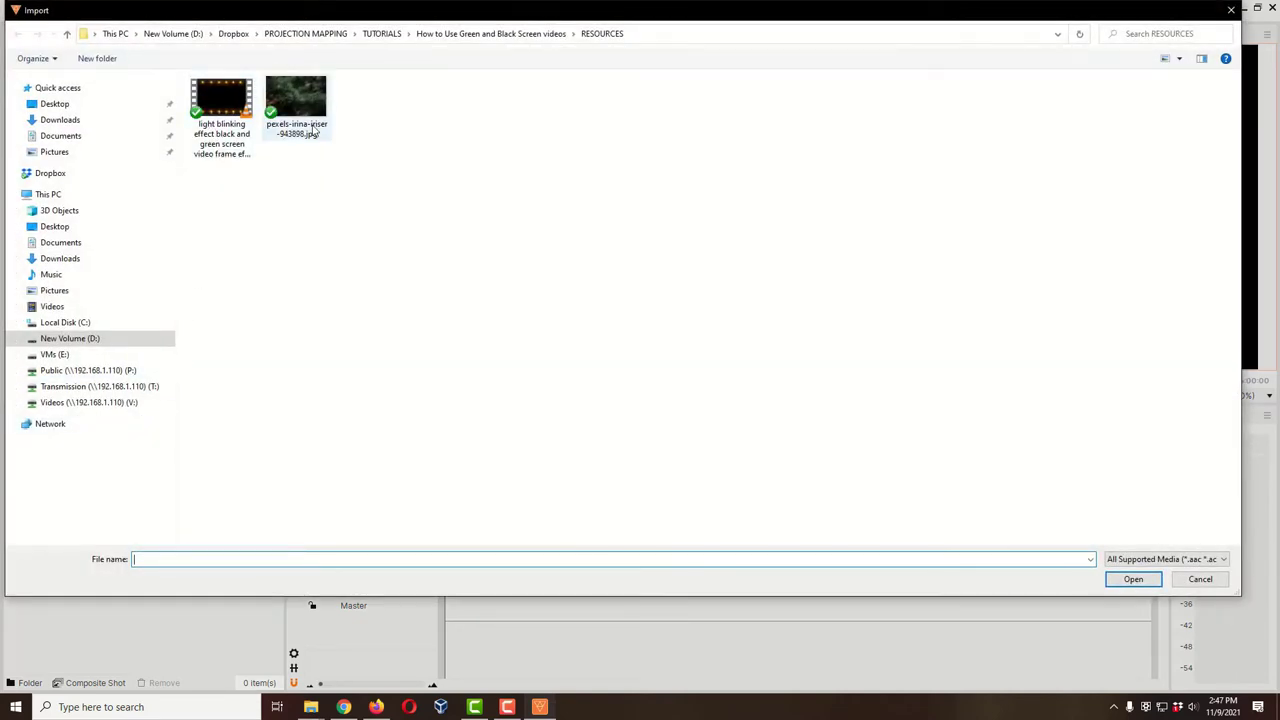
left_click(222, 142)
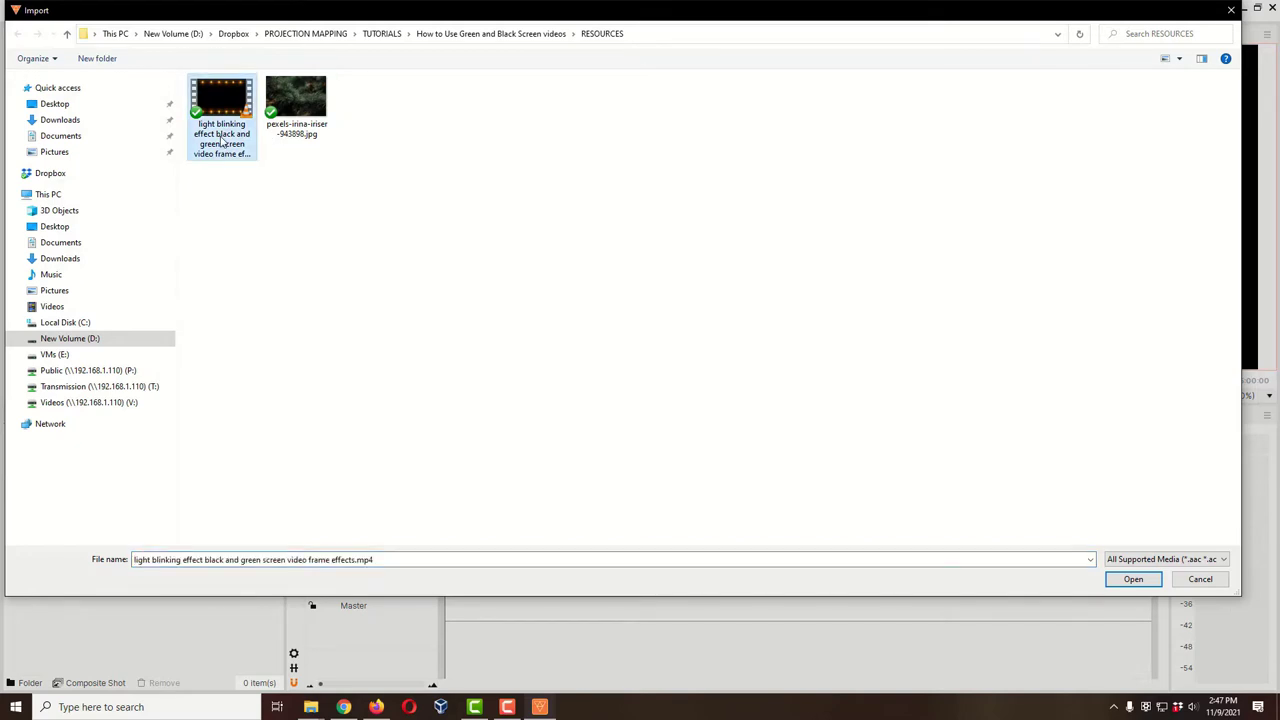
left_click(311, 136, "ctrl")
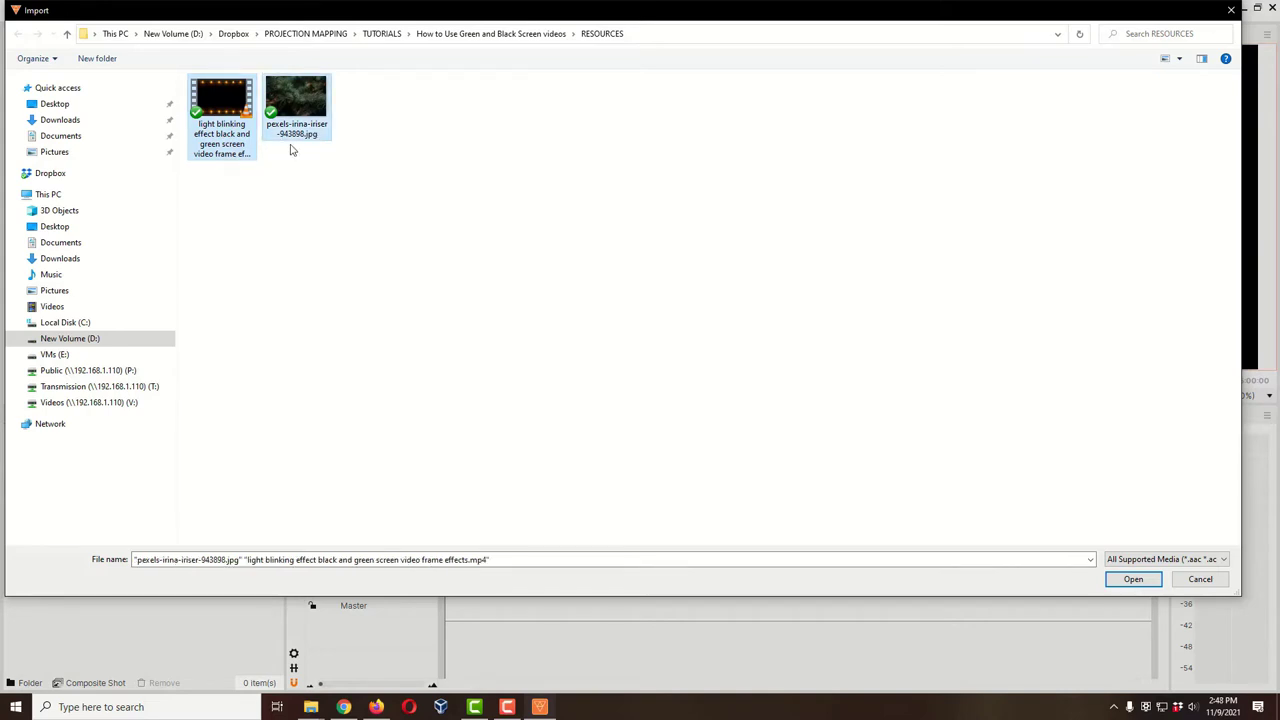
left_click(1133, 579)
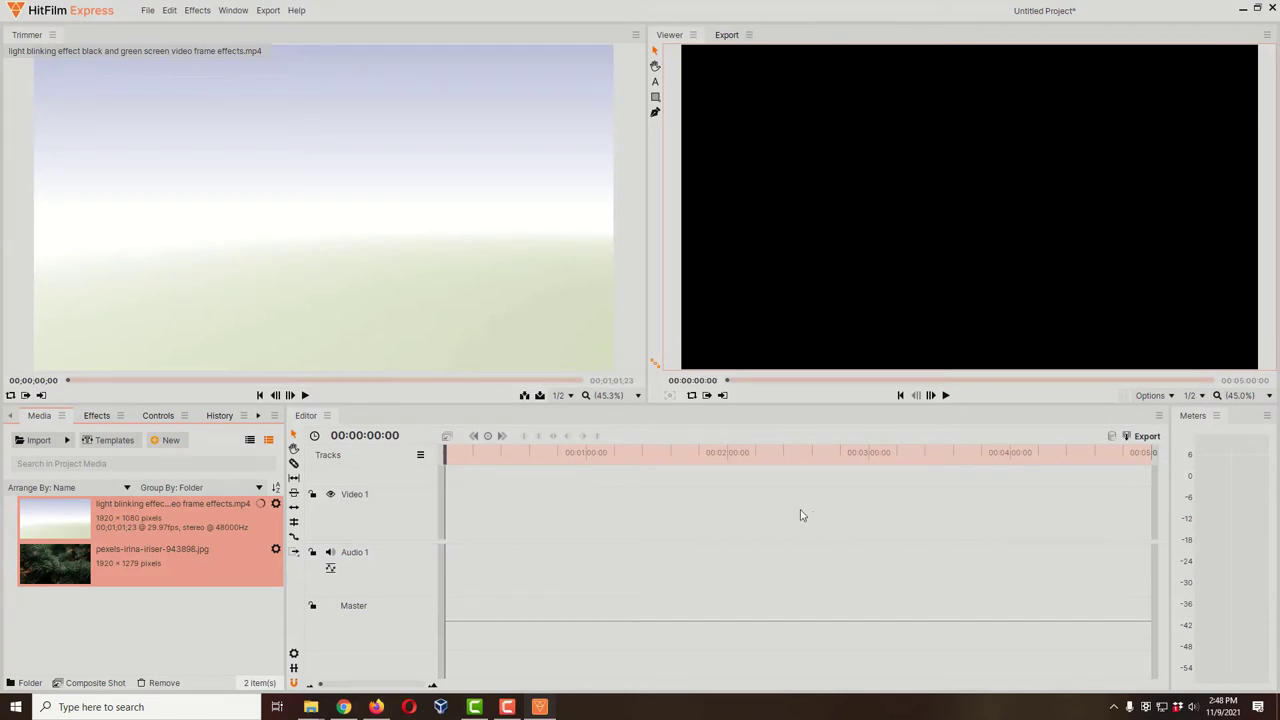
Preview both imported files and leave the light blinking video loaded in the Trimmer.
left_click(137, 525)
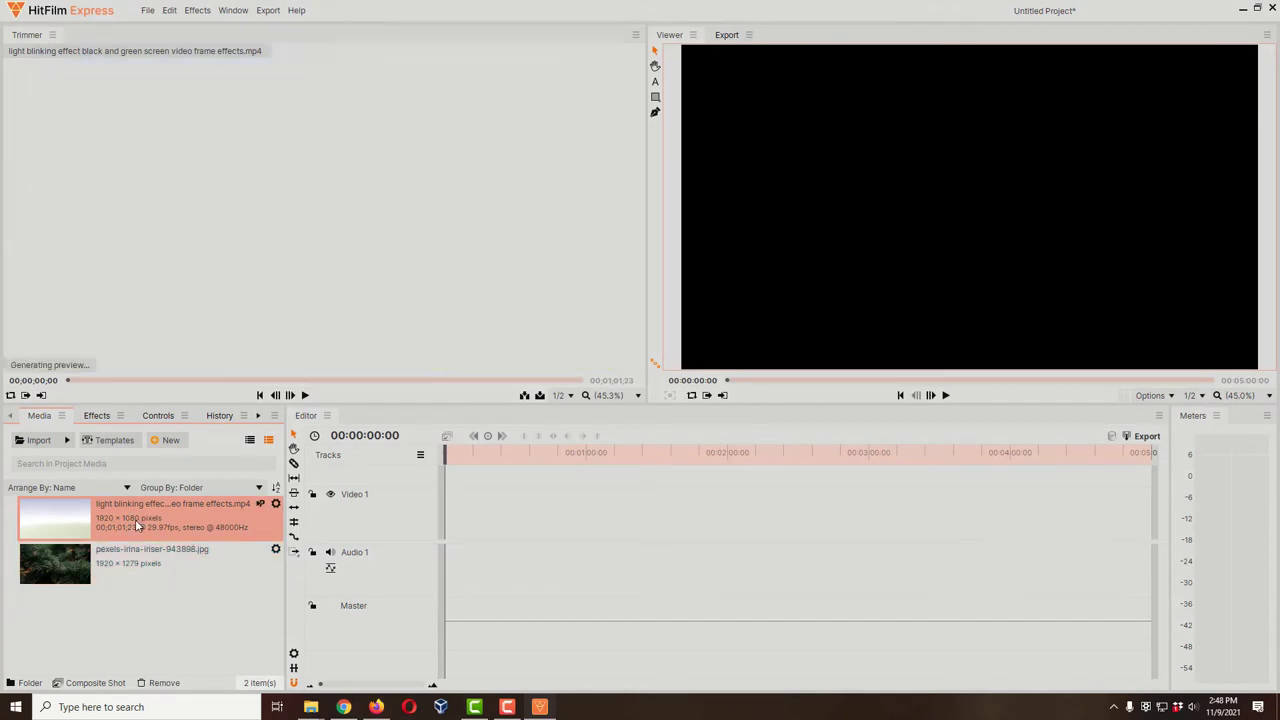
left_click(137, 560)
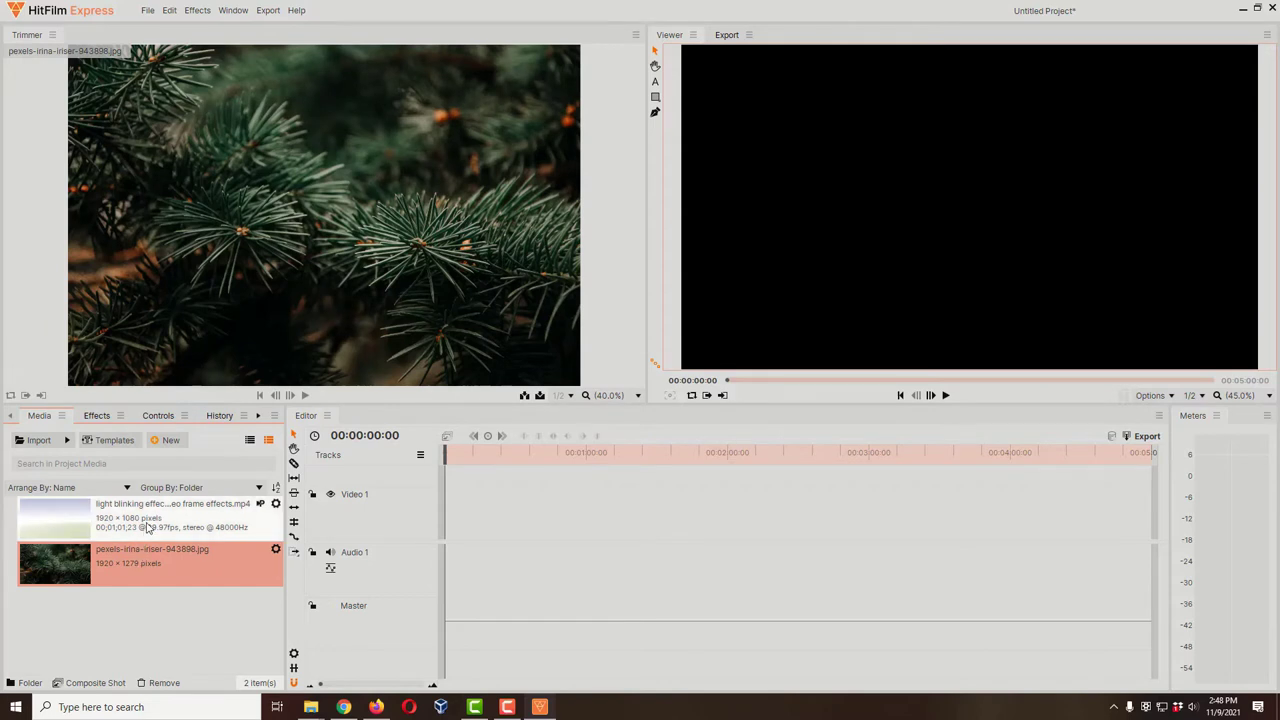
left_click(148, 526)
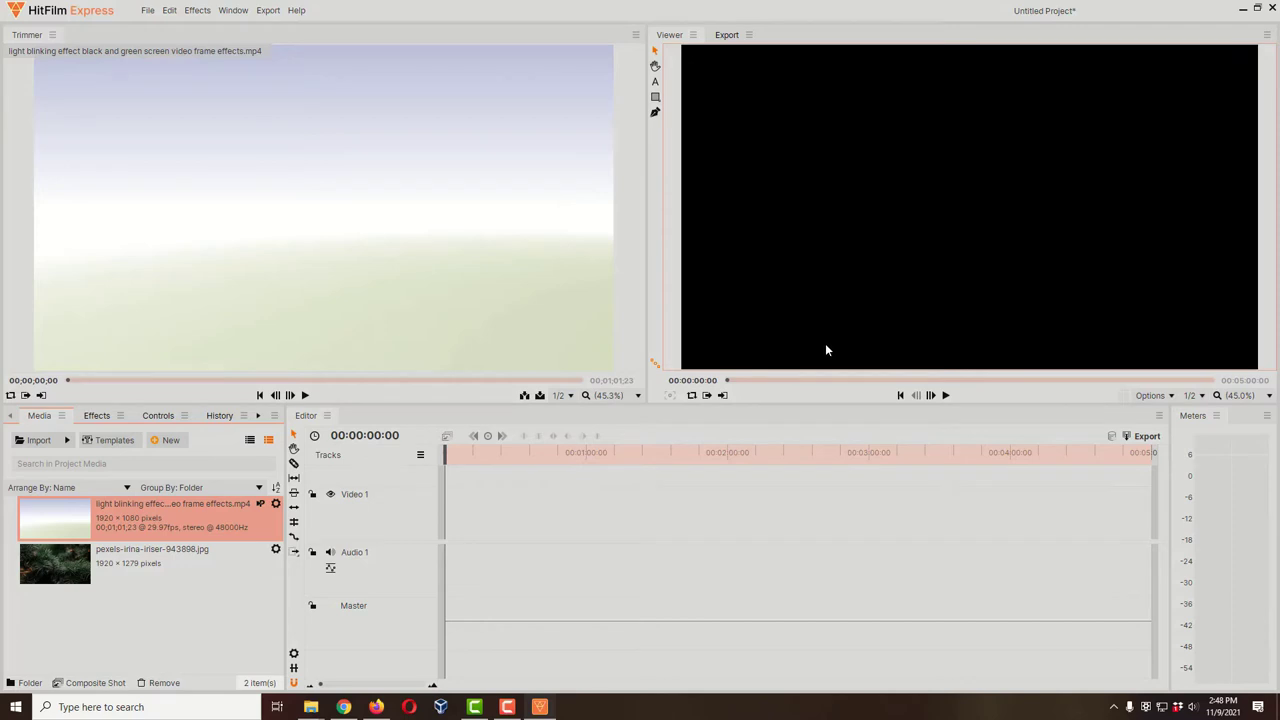
Scrub through the light blinking video and set its In point at 00;00;12;29 in the black-background section.
mouse_move(451, 351)
mouse_move(69, 384)
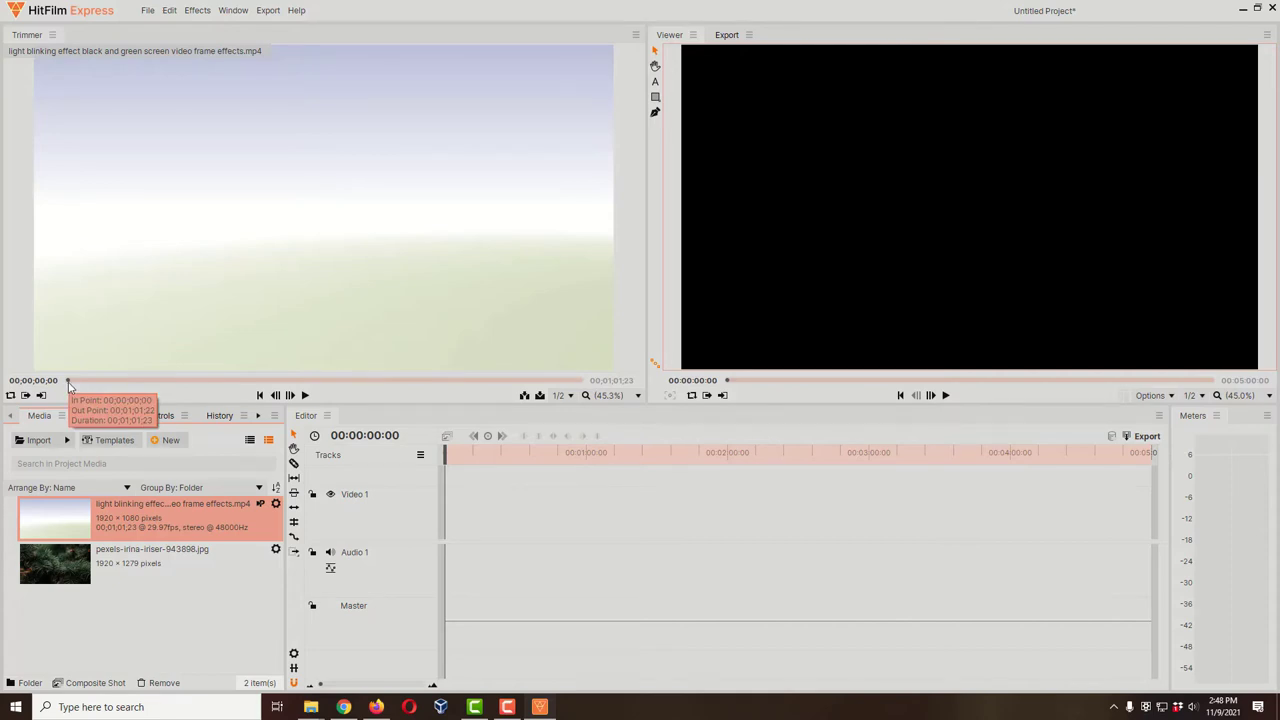
left_click(69, 384)
left_click_drag(69, 384, 514, 390)
left_click_drag(463, 388, 175, 386)
mouse_move(241, 284)
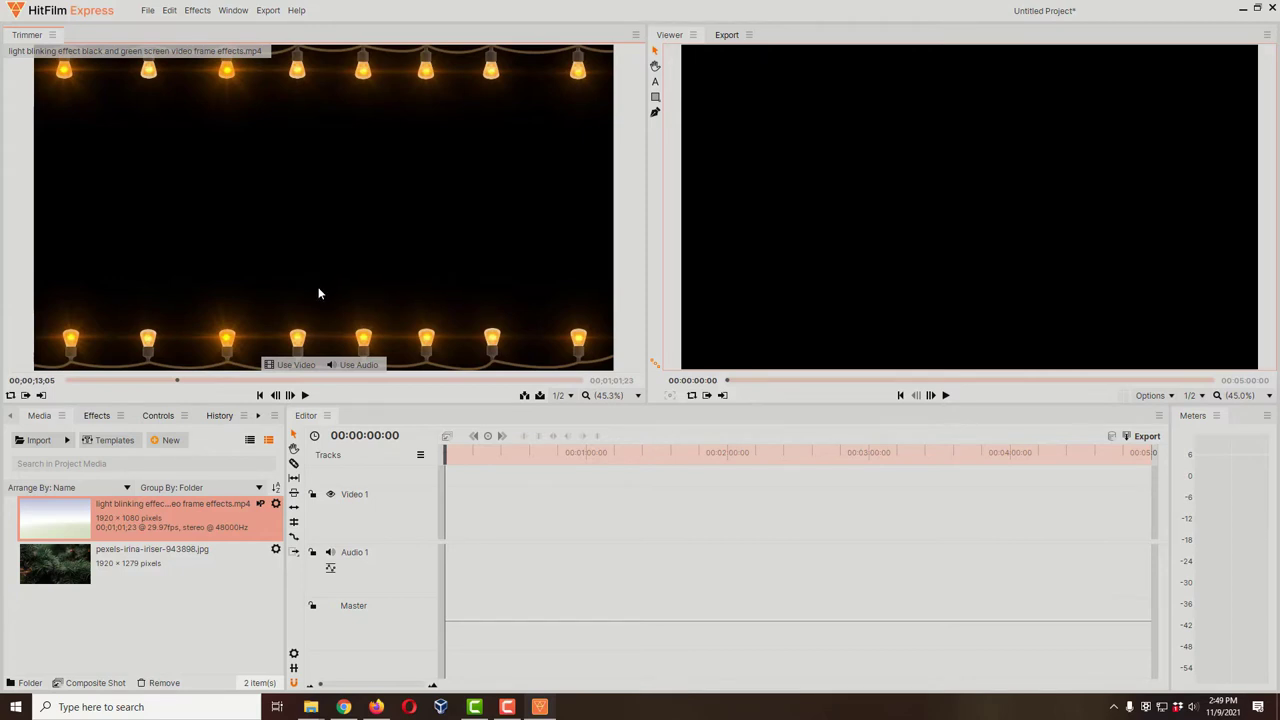
key("Left")
key("Left")
key("Left")
key("Left")
key("Left")
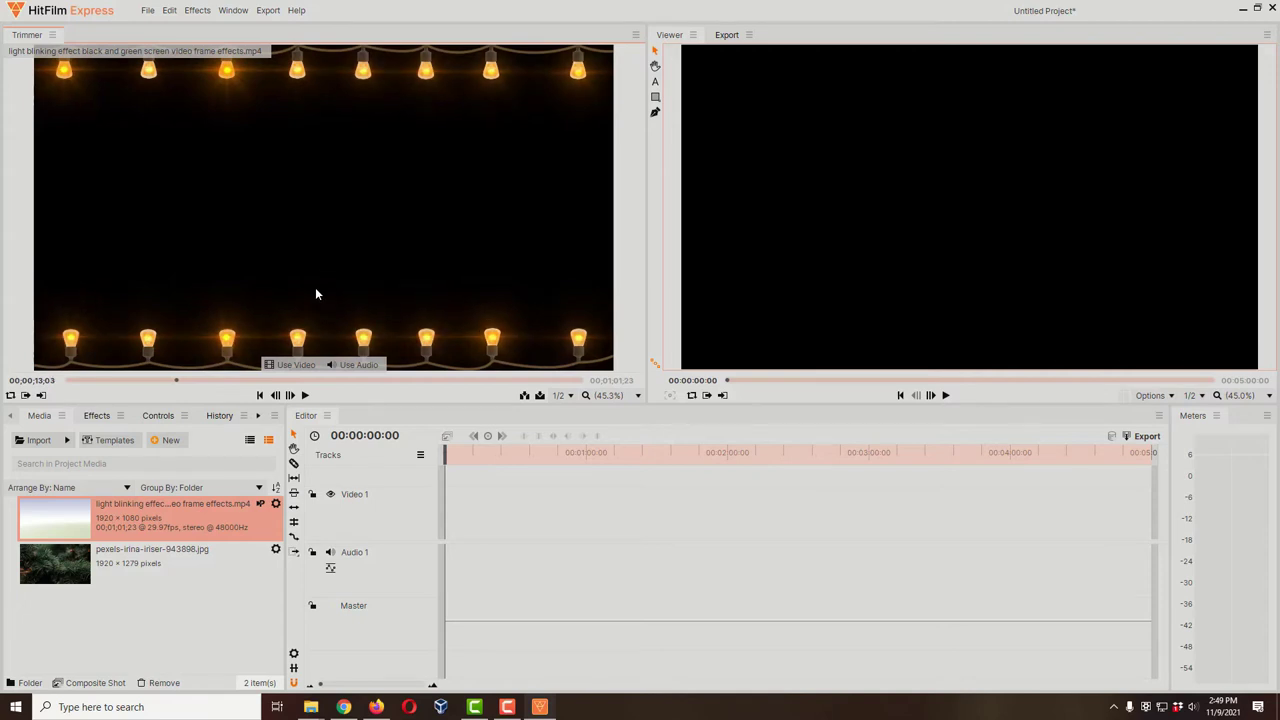
key("Left")
key("Left")
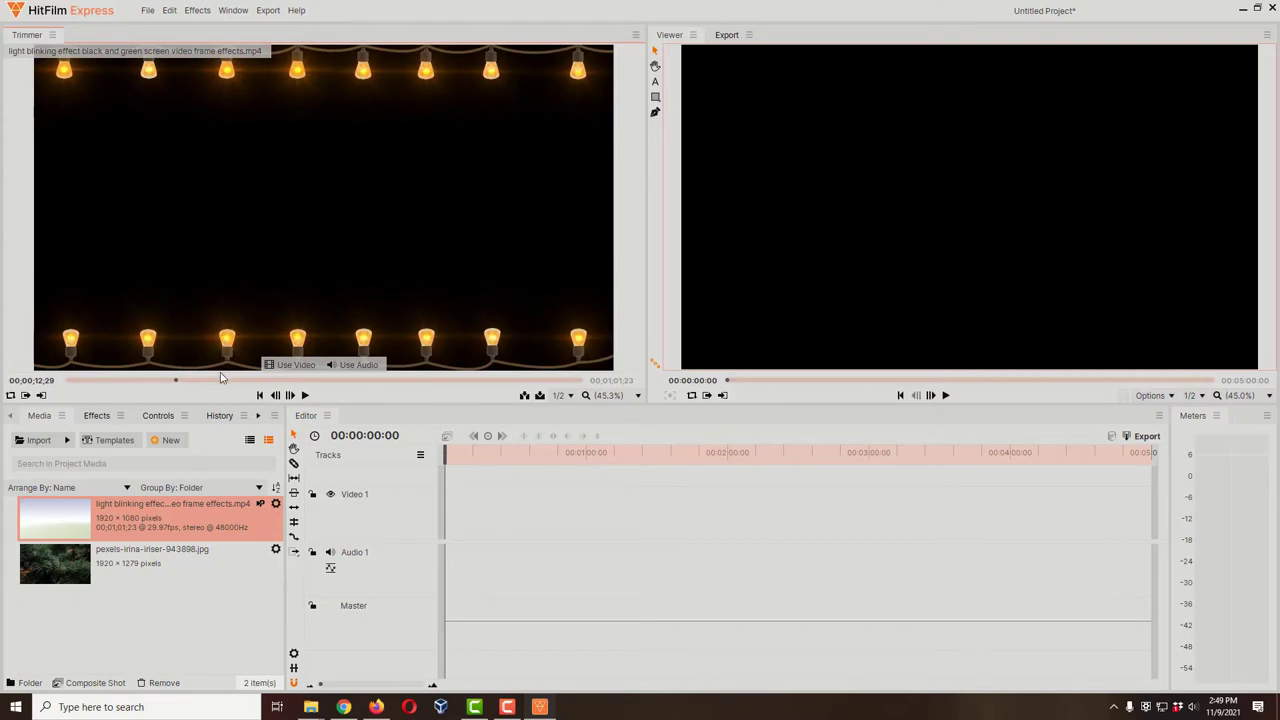
left_click(25, 397)
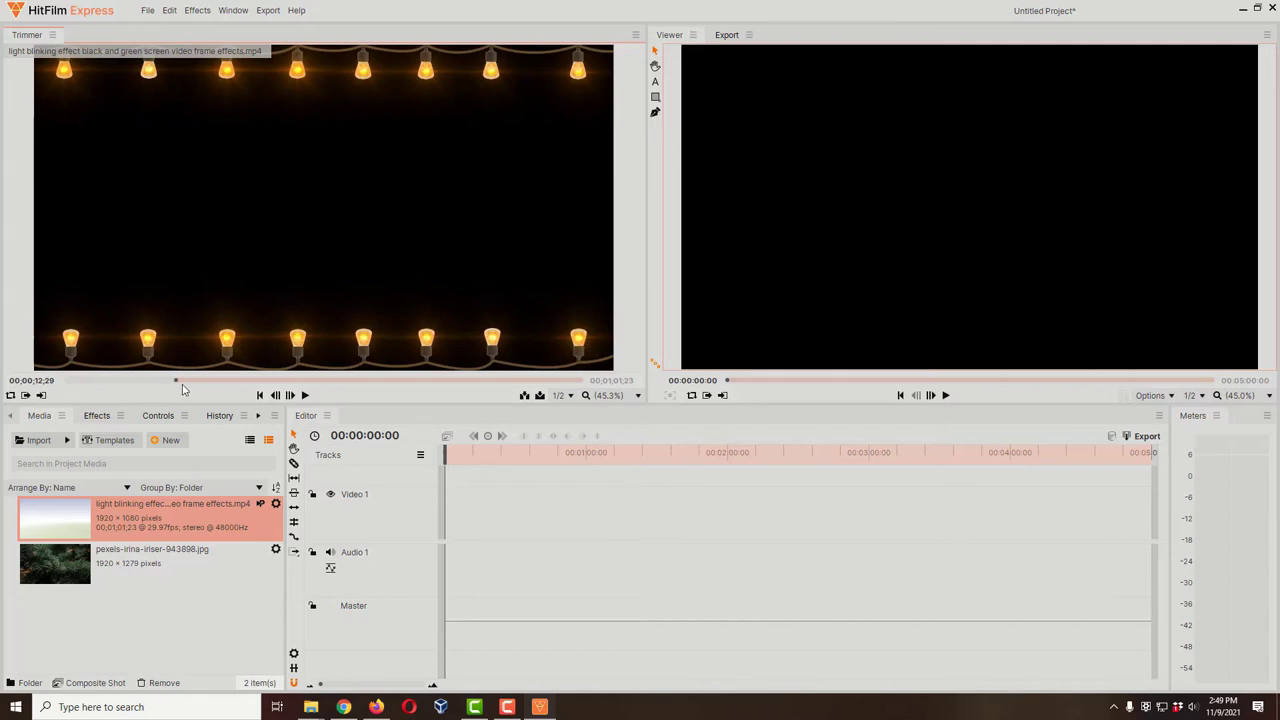
Set the video's Out point at 00;00;32;28, the last black-background frame before the green screen begins.
mouse_move(176, 388)
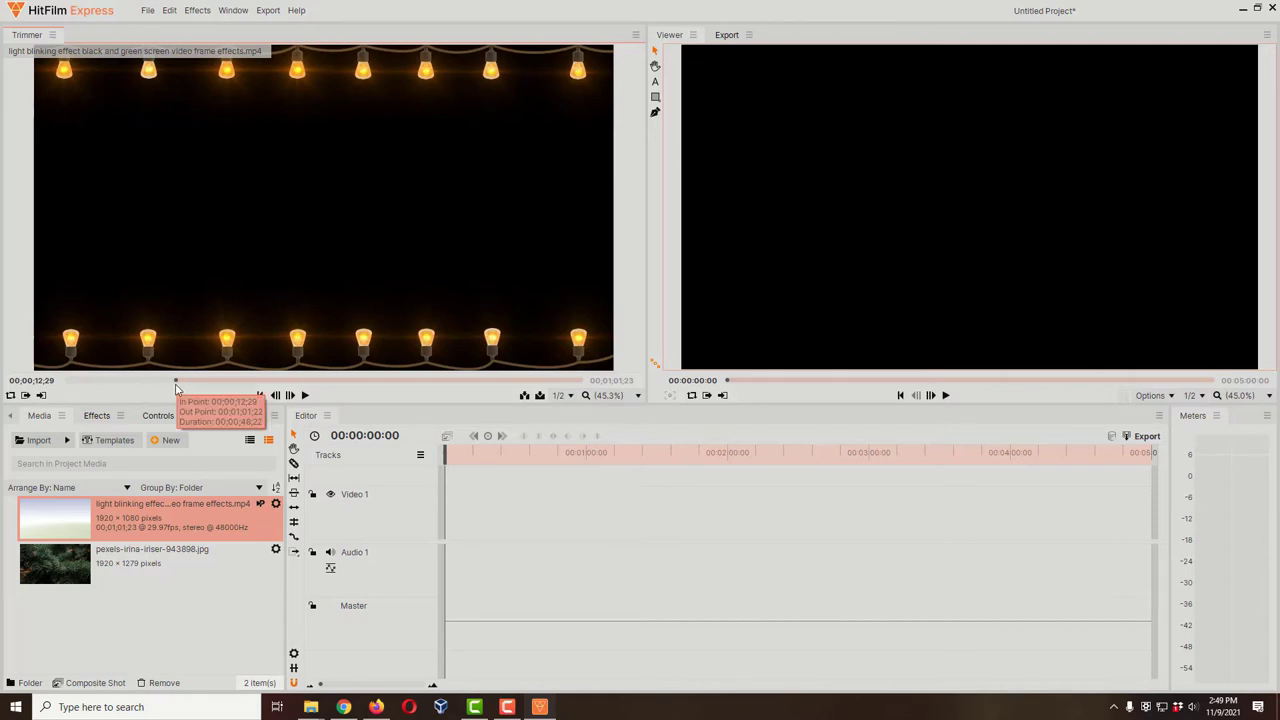
left_click(178, 385)
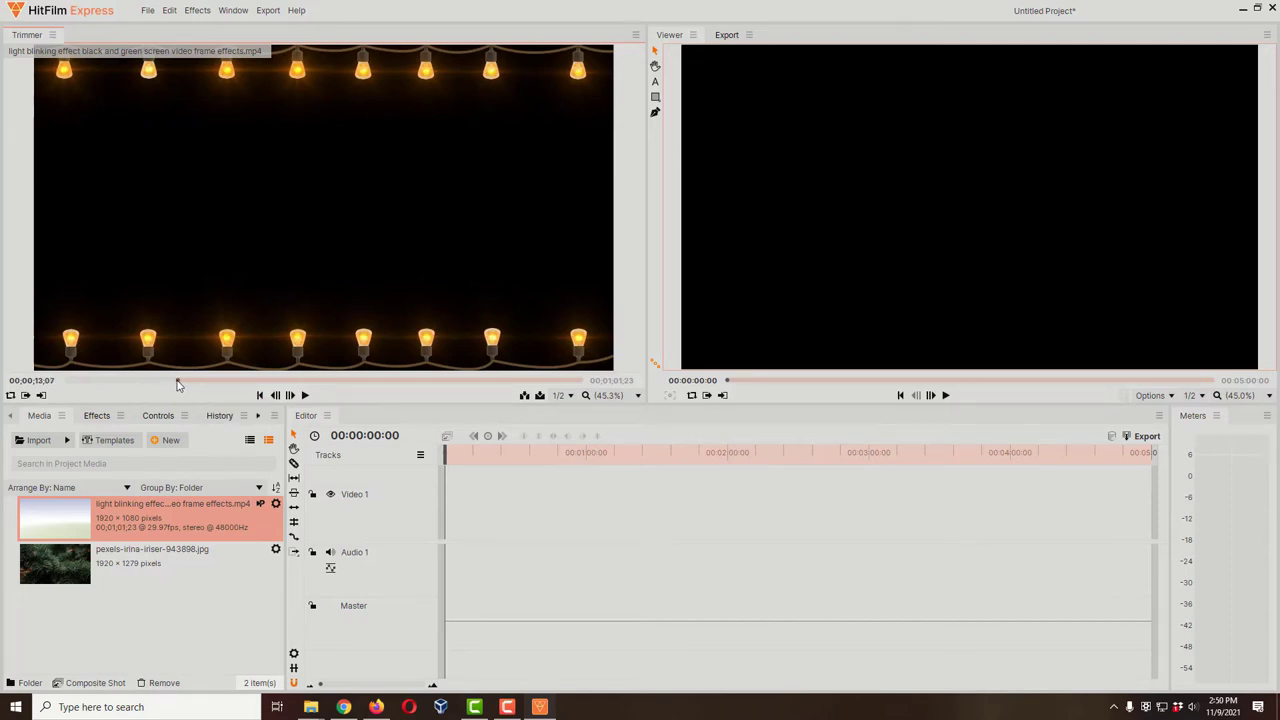
left_click_drag(178, 385, 342, 380)
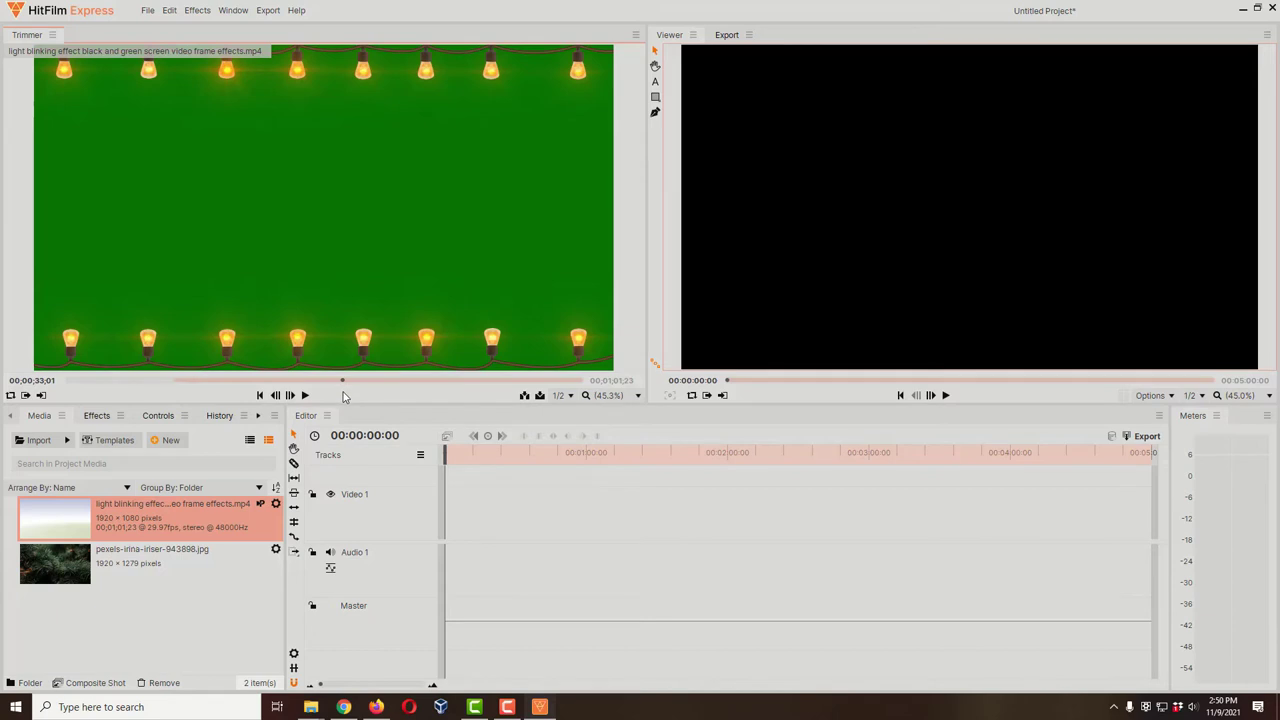
key("Left")
key("Left")
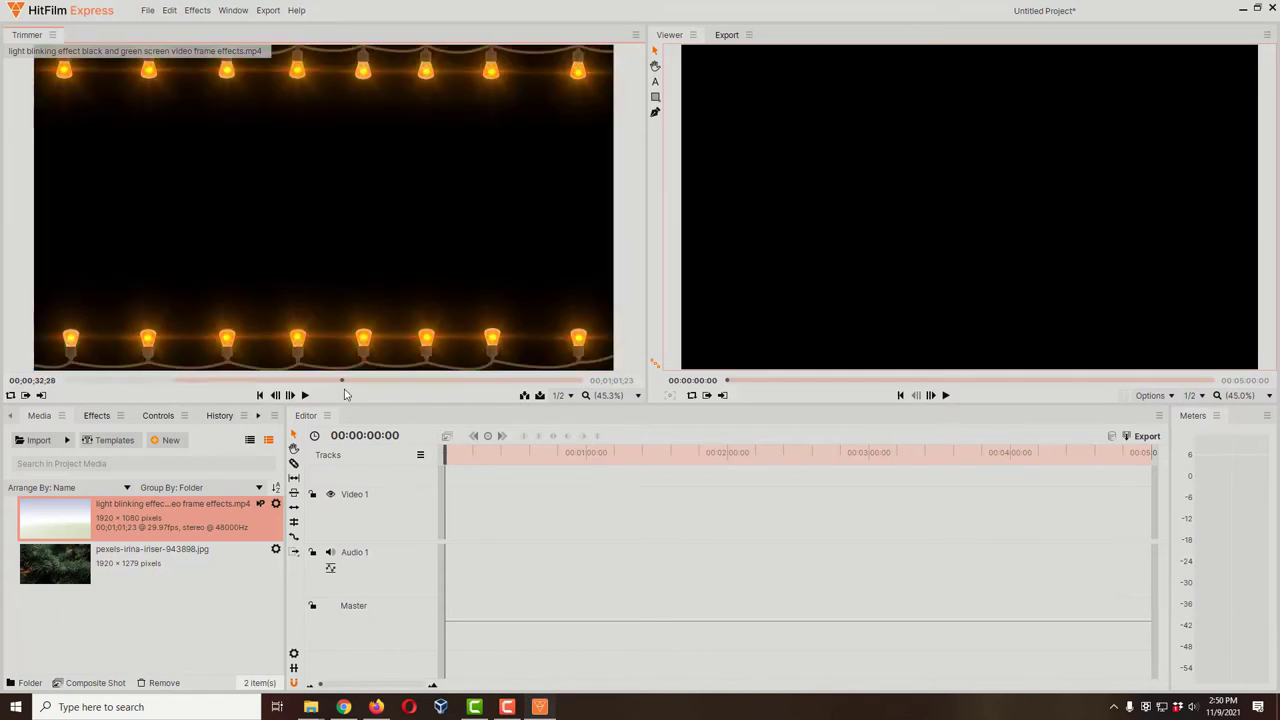
key("Right")
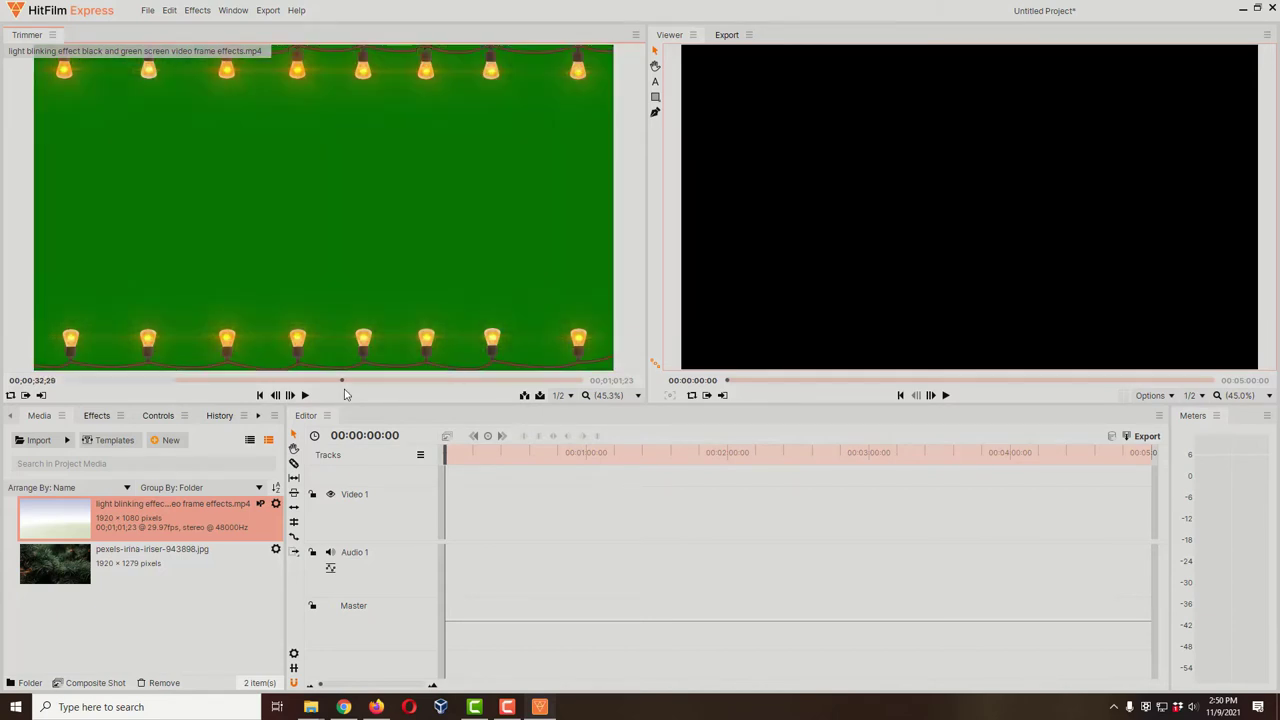
key("Left")
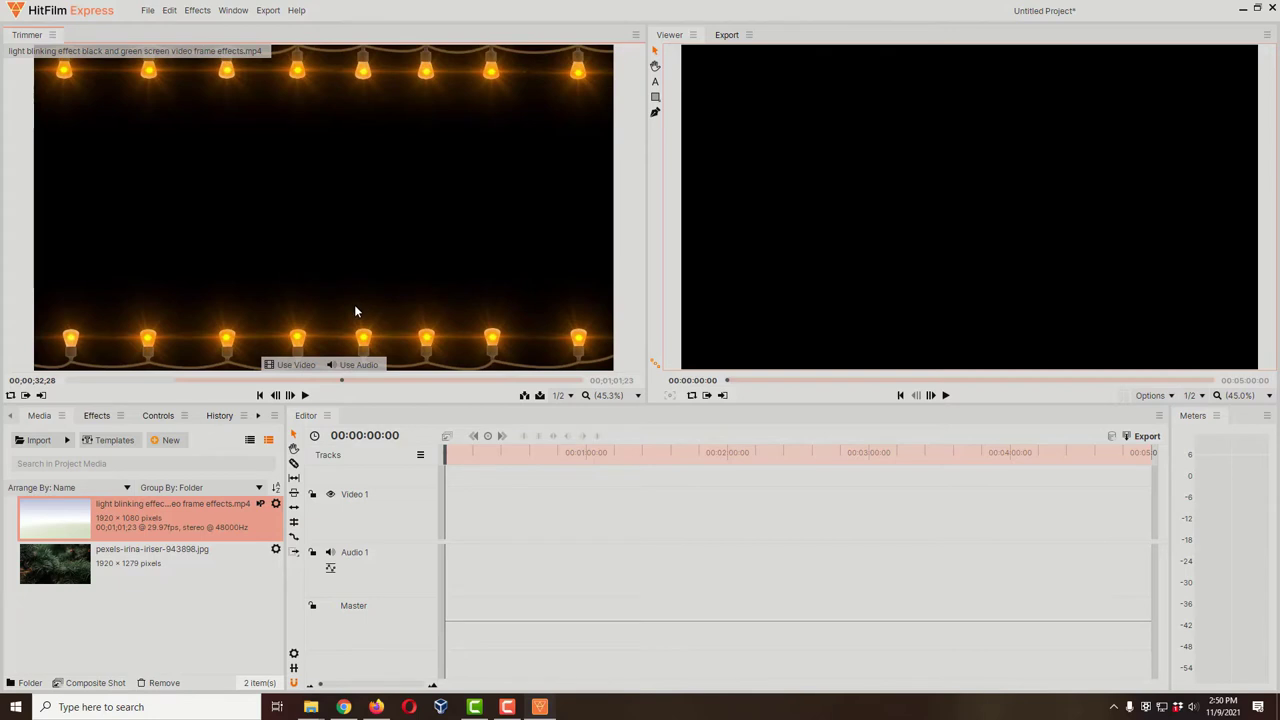
left_click(42, 396)
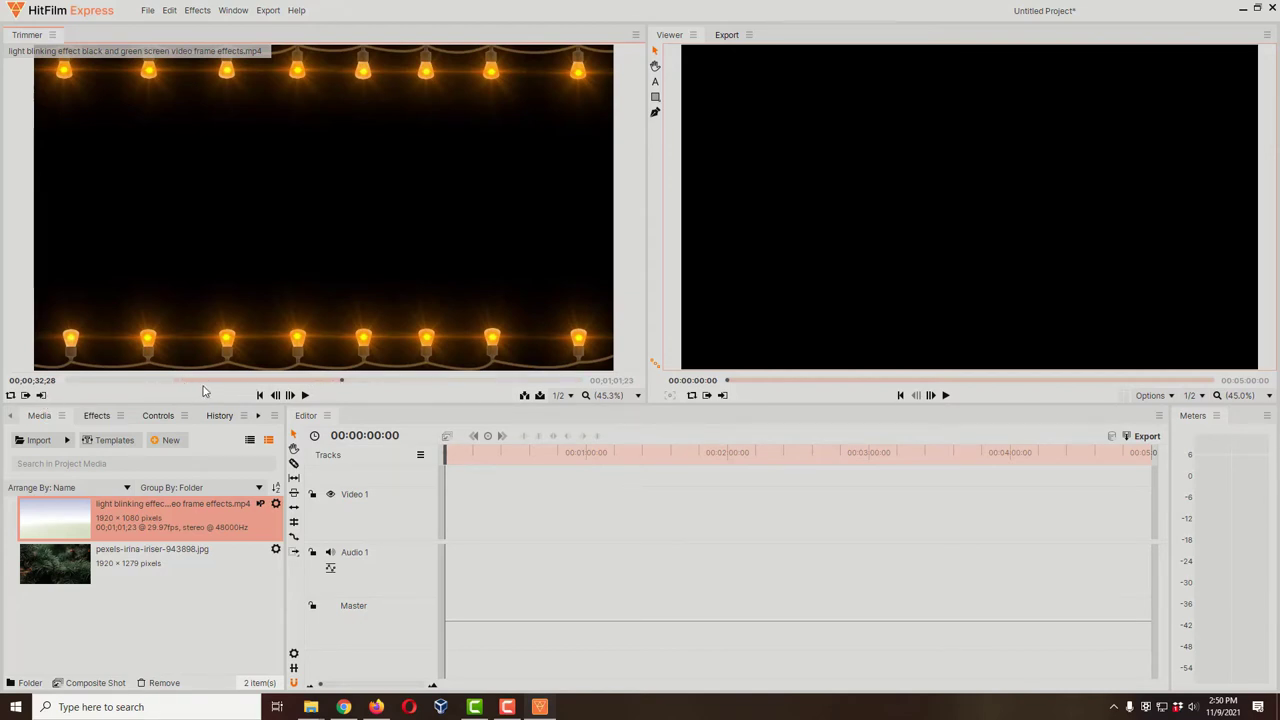
mouse_move(289, 258)
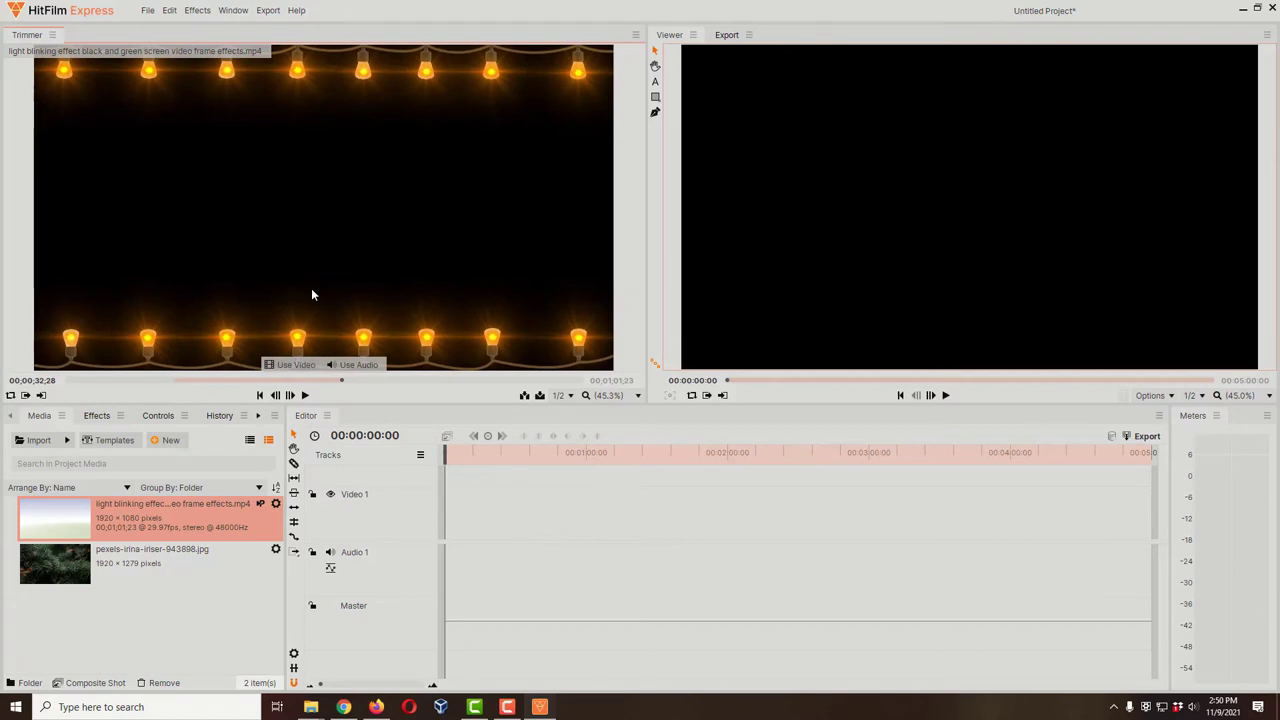
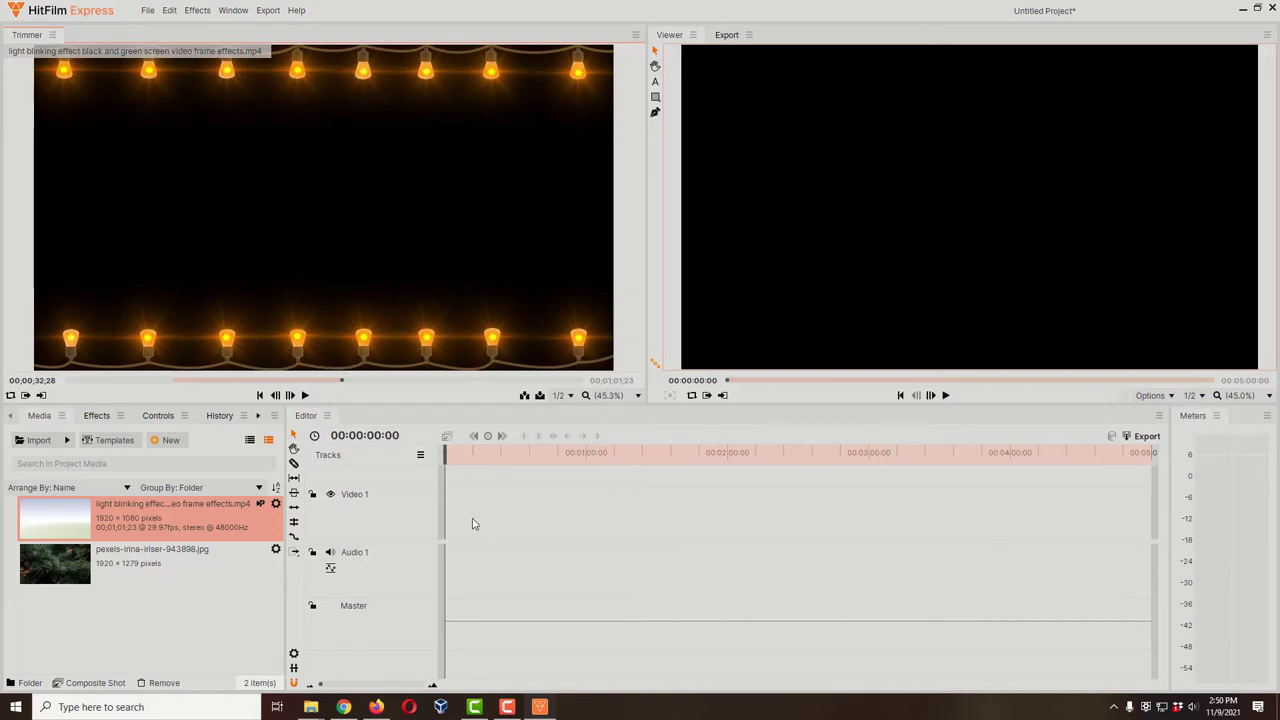
Insert a second video track above Video 1 and enlarge the video track area so both tracks show.
mouse_move(330, 322)
right_click(380, 512)
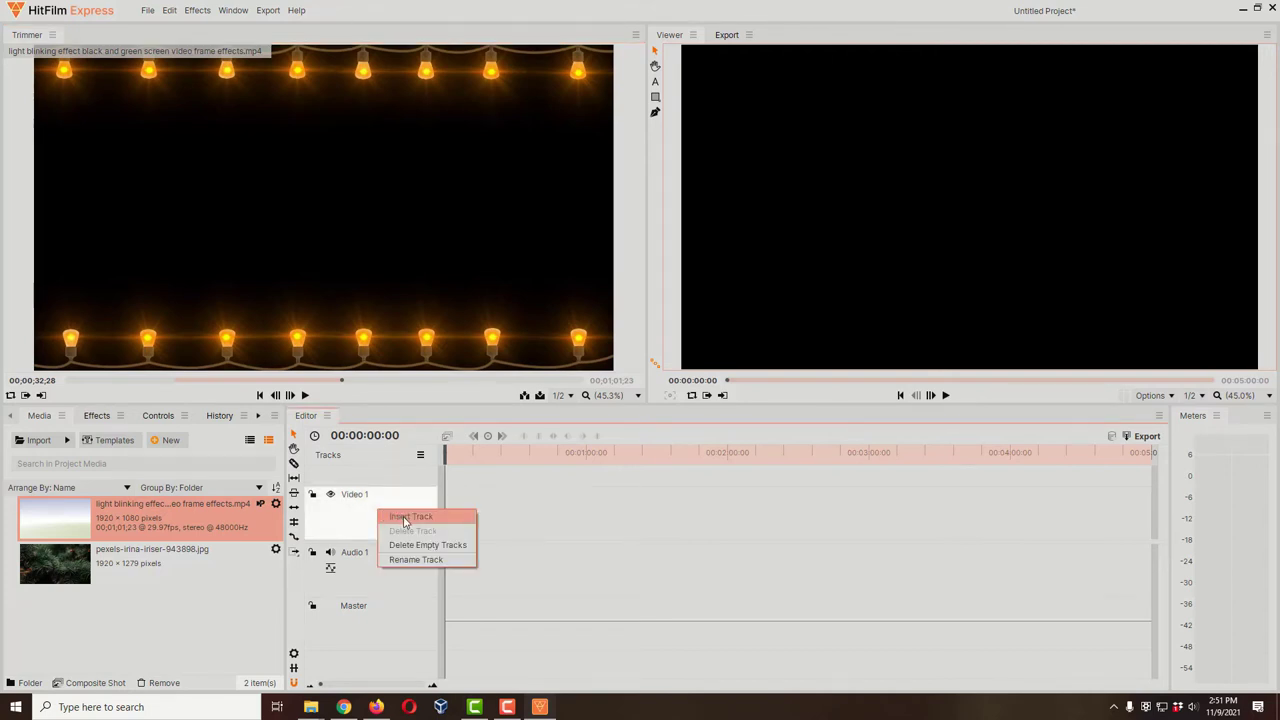
left_click(404, 521)
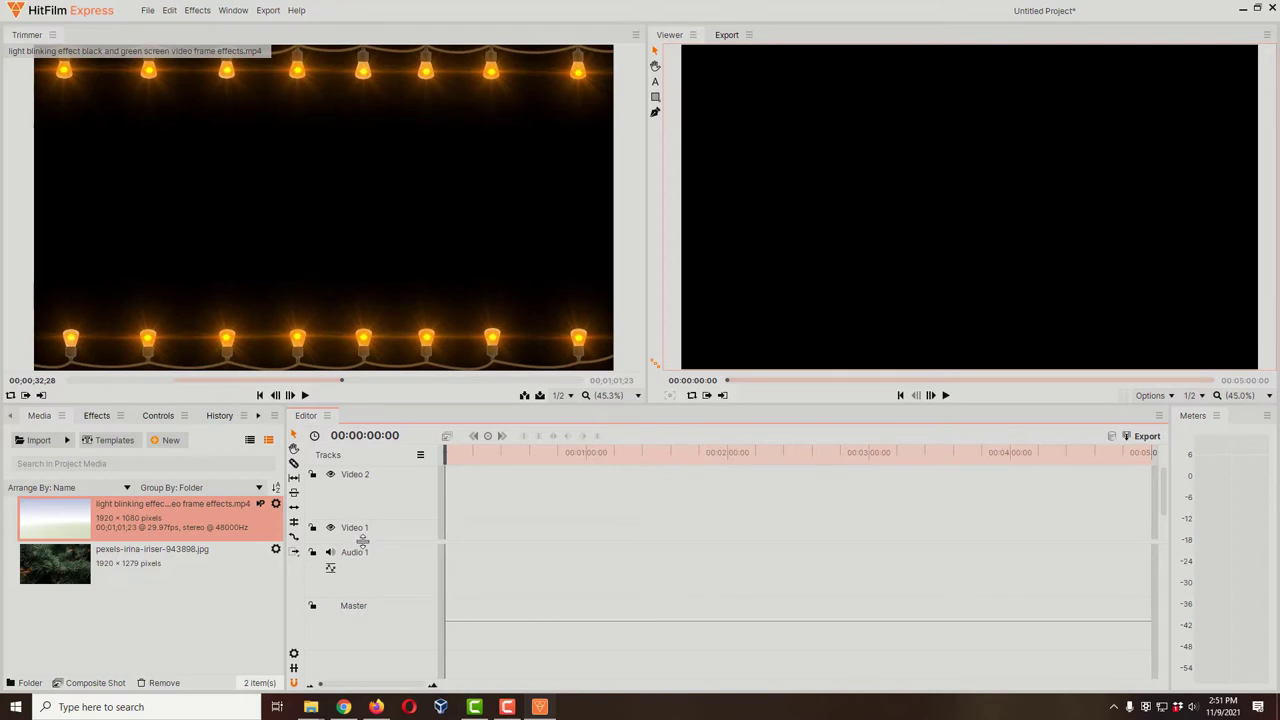
left_click_drag(362, 541, 360, 580)
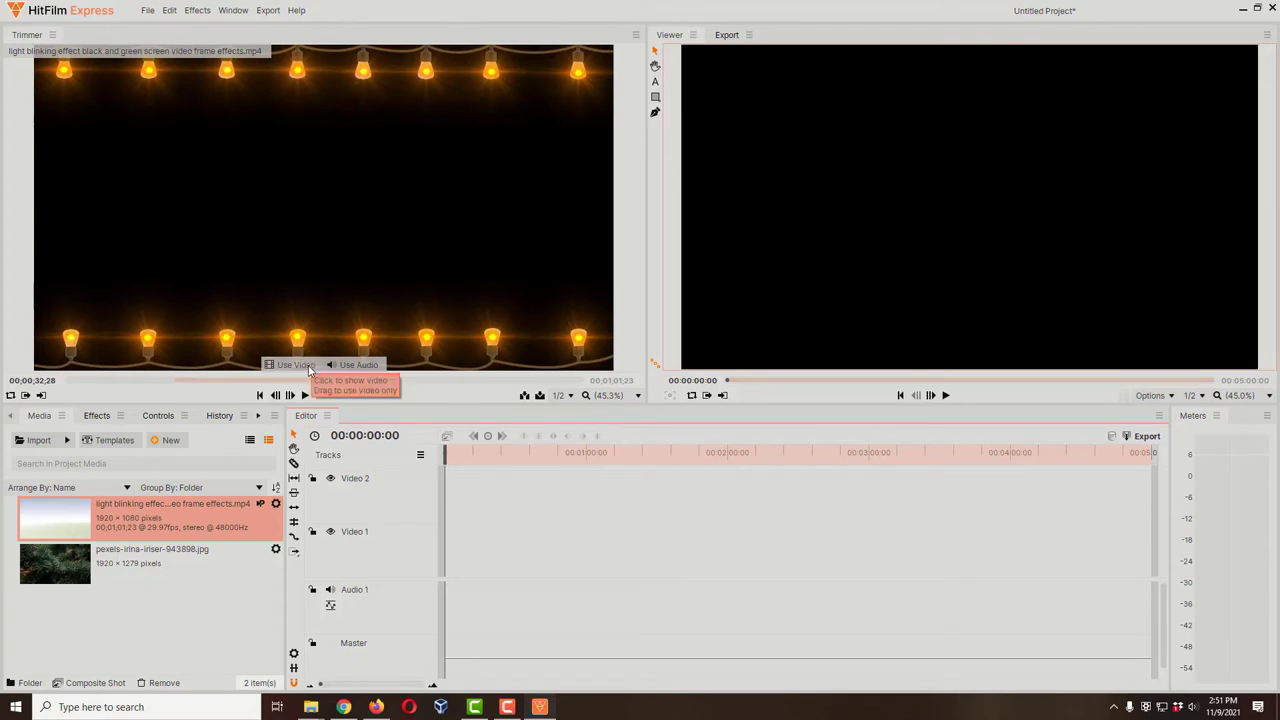
Place the trimmed light blinking clip, video only, at the start of Video 2 and match the sequence settings to the clip.
left_click_drag(310, 370, 450, 510)
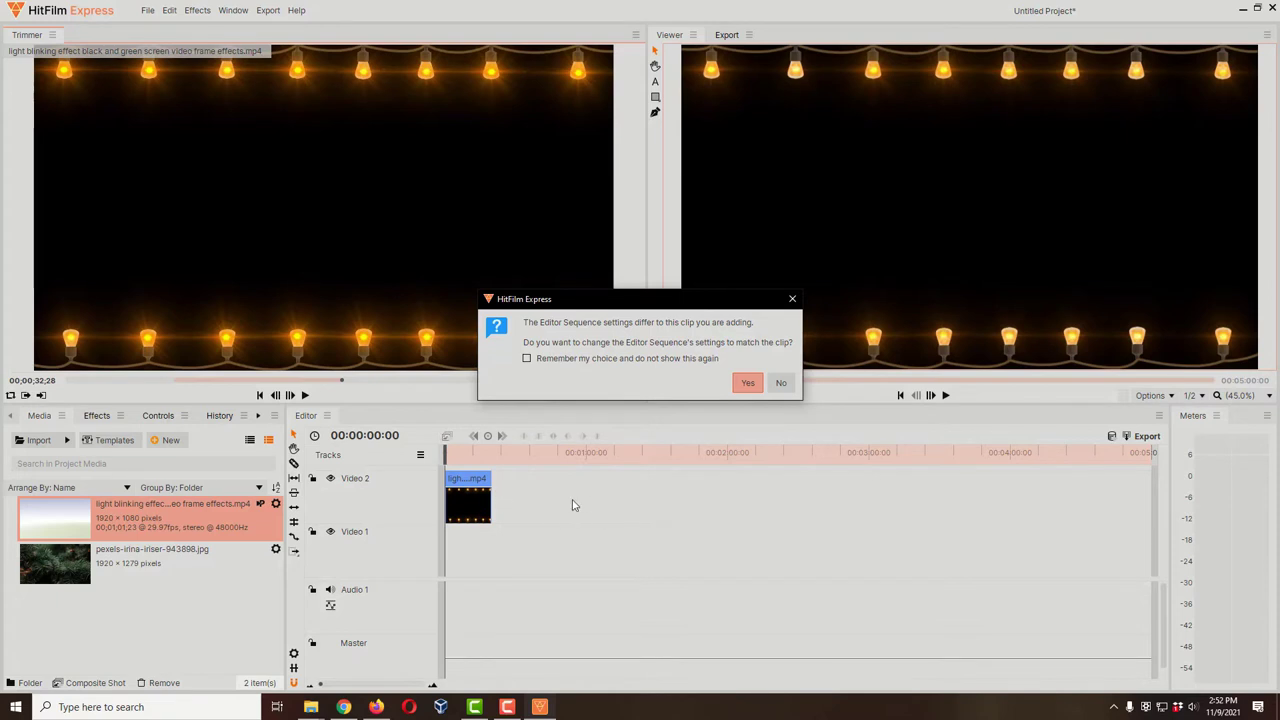
left_click(745, 385)
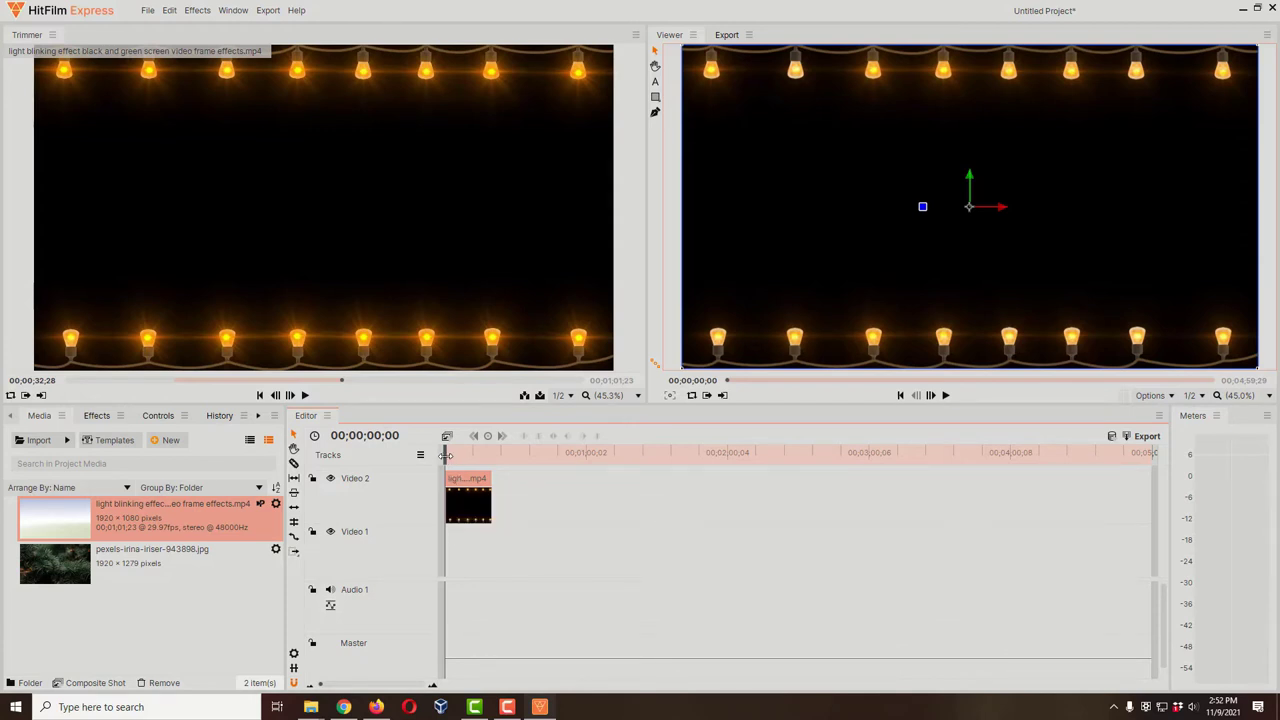
mouse_move(445, 455)
left_mouse_down()
mouse_move(486, 462)
mouse_move(454, 465)
left_mouse_up()
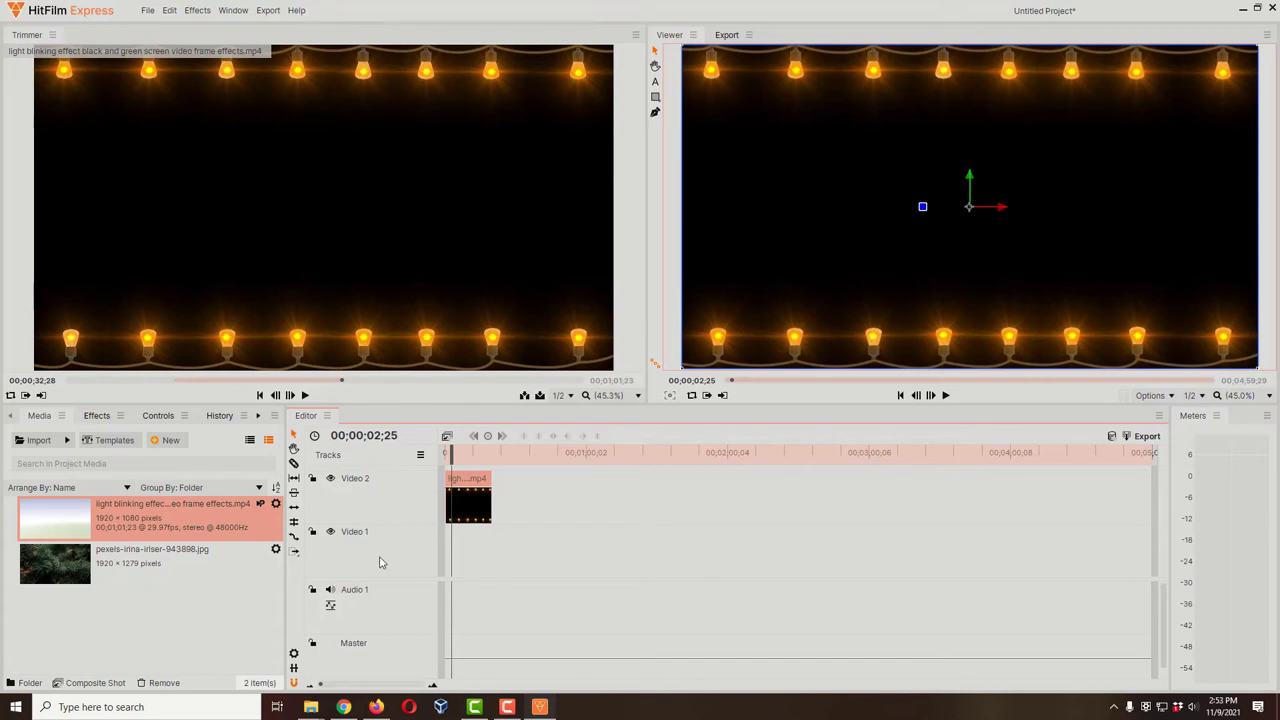
Add the pine branch JPG at the start of Video 1, extended to the light clip's length, and move the playhead to 00;00;09;19.
left_click(166, 567)
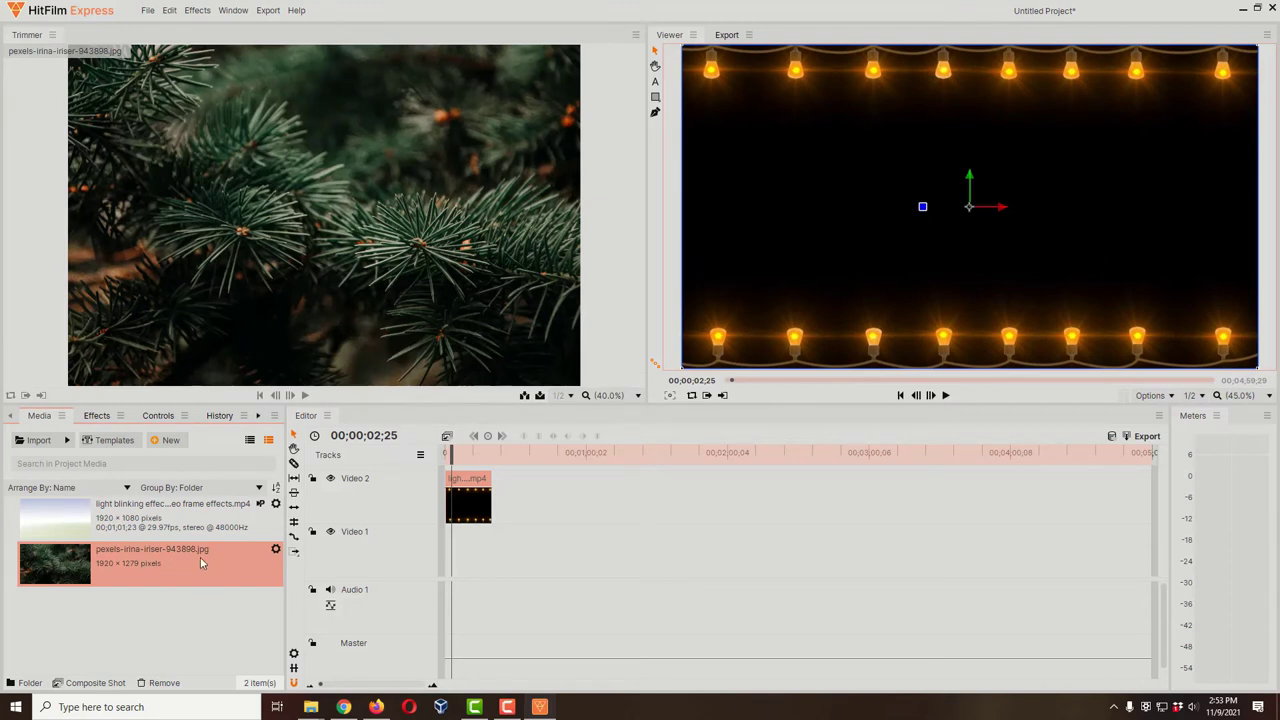
left_click_drag(179, 559, 436, 567)
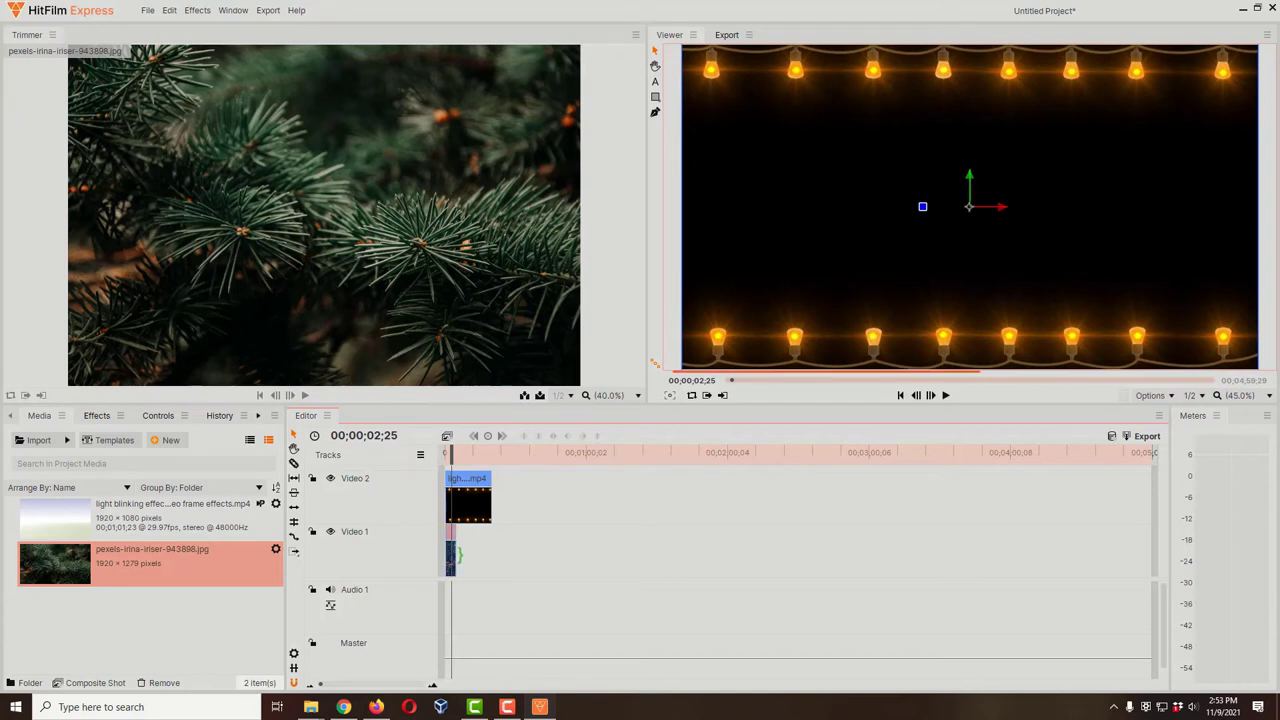
left_click_drag(456, 555, 496, 553)
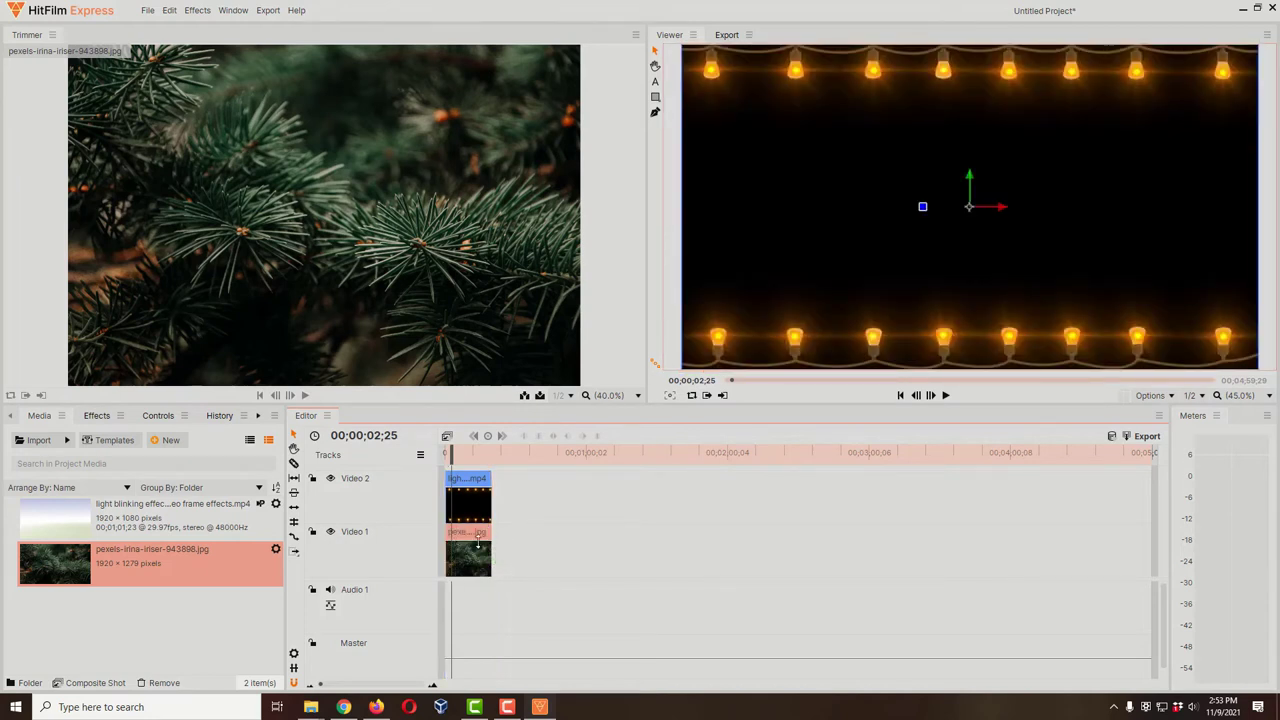
left_click(461, 458)
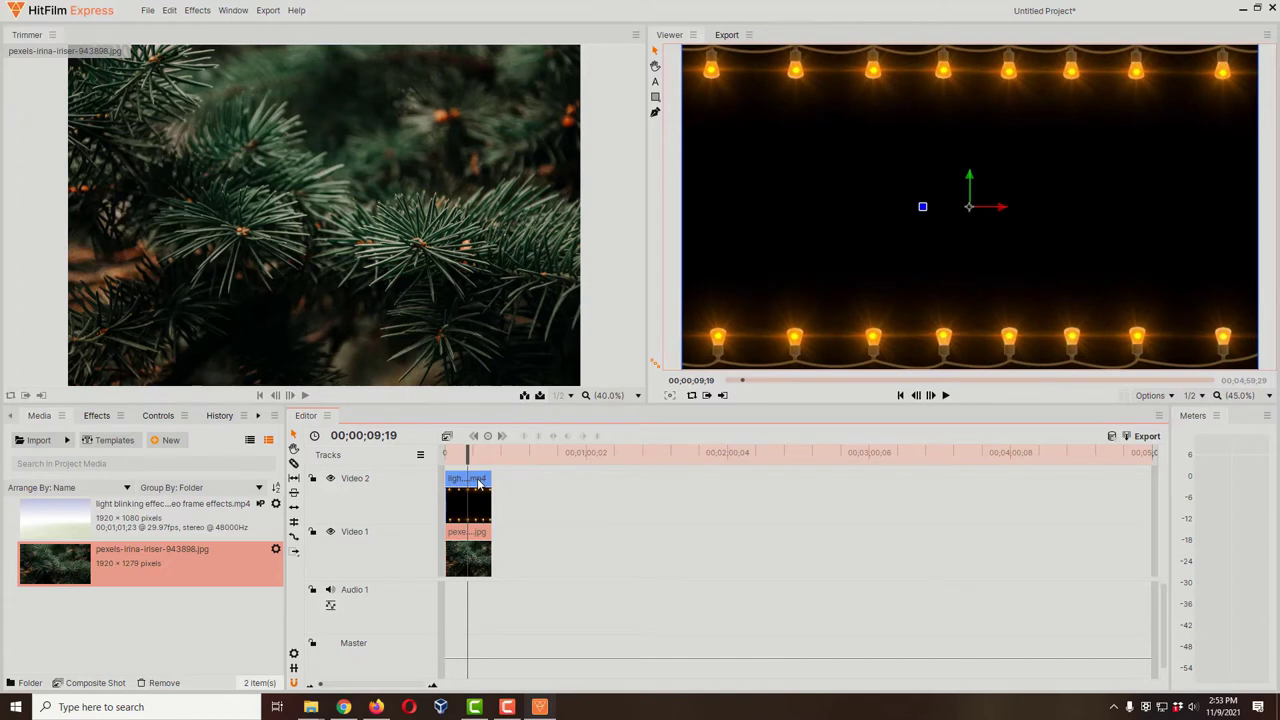
Try the Add blend mode on the light blinking clip on Video 2.
left_click(478, 483)
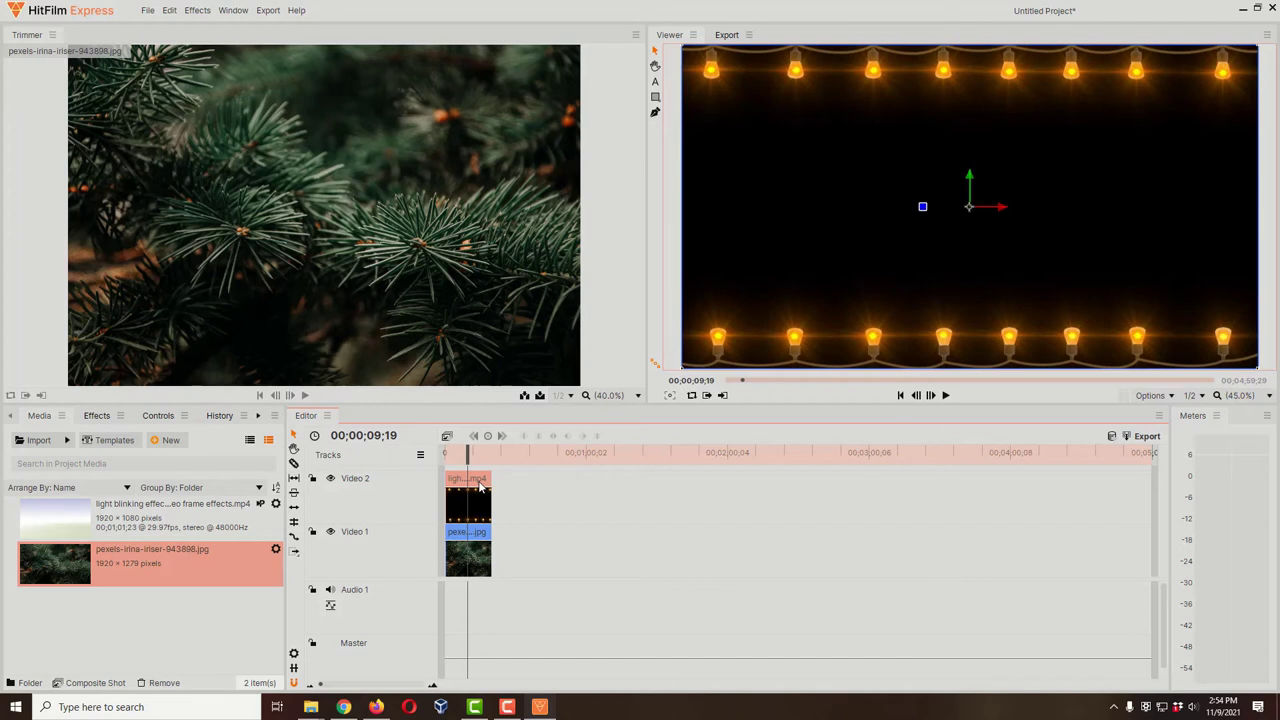
right_click(481, 486)
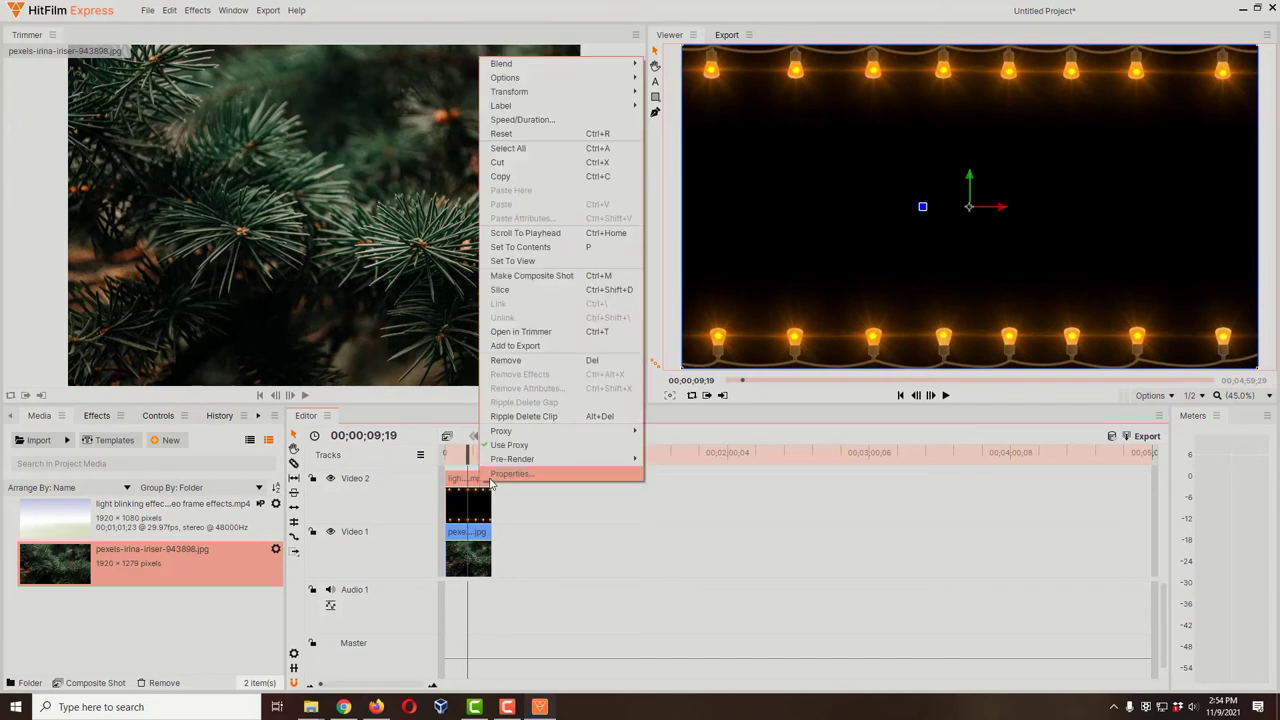
mouse_move(547, 65)
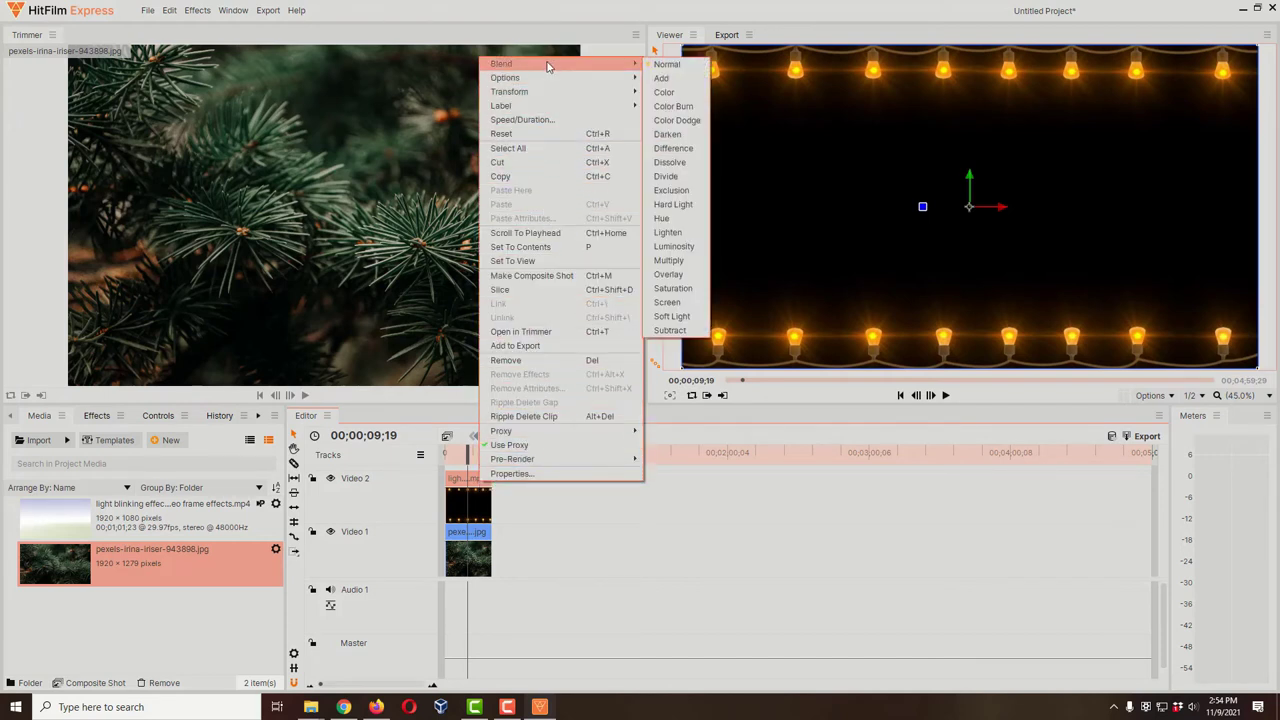
left_click(687, 84)
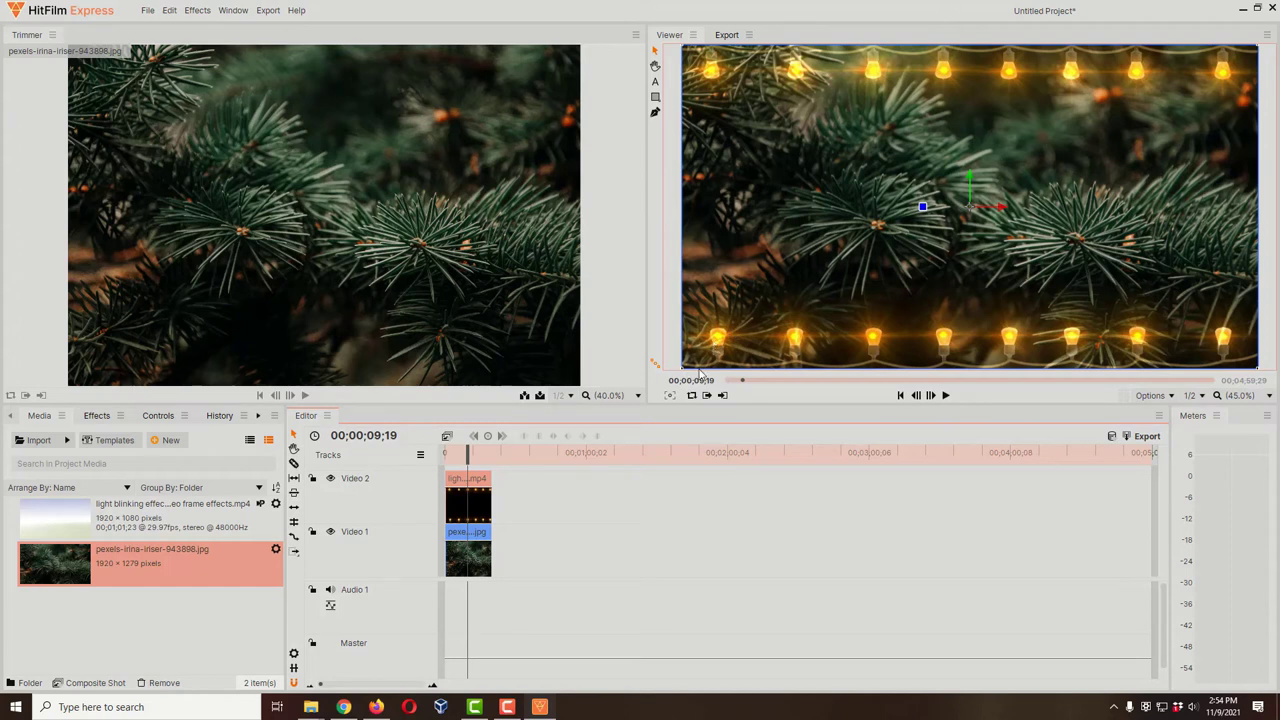
Try the Screen blend mode on the light blinking clip and return its blending to Normal.
right_click(476, 511)
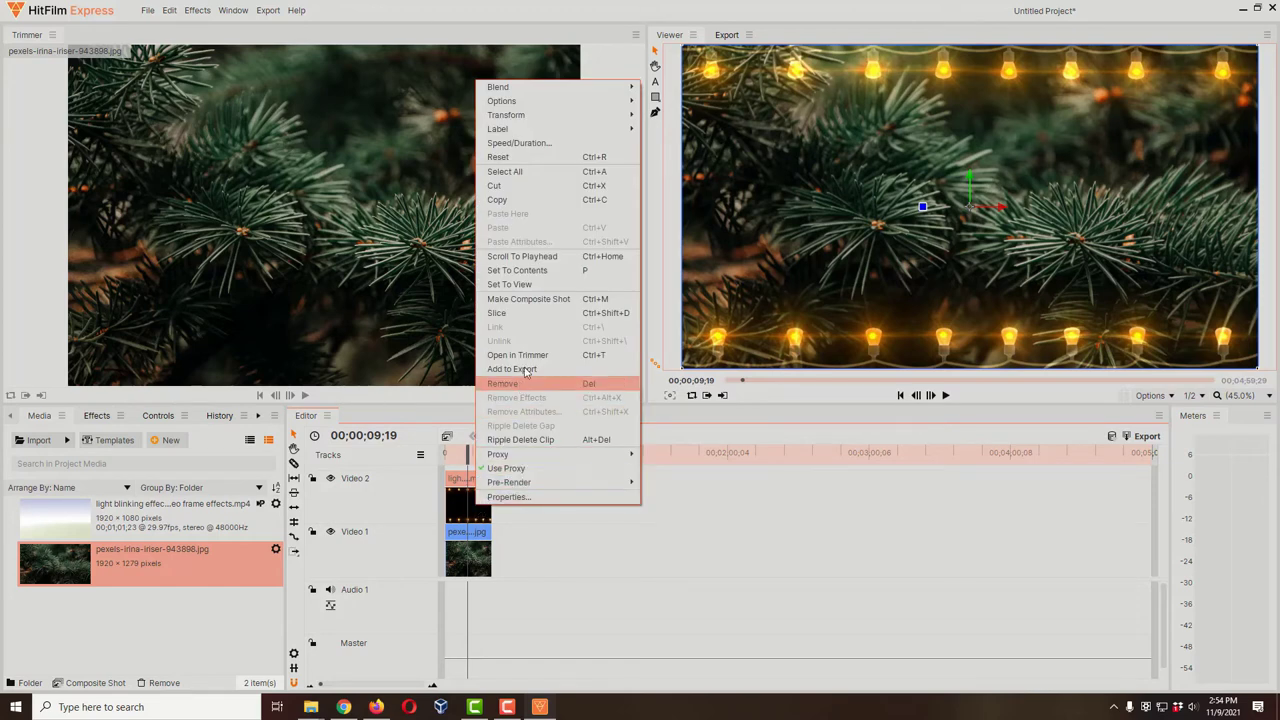
mouse_move(568, 89)
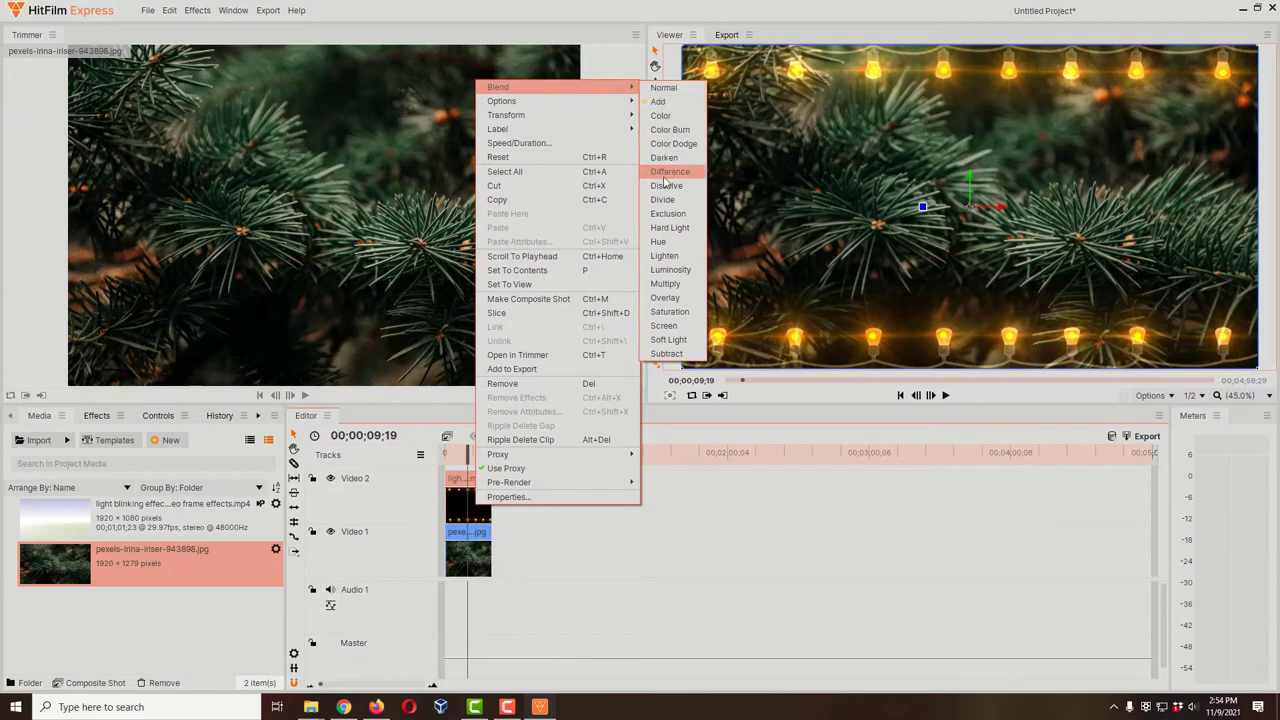
left_click(669, 328)
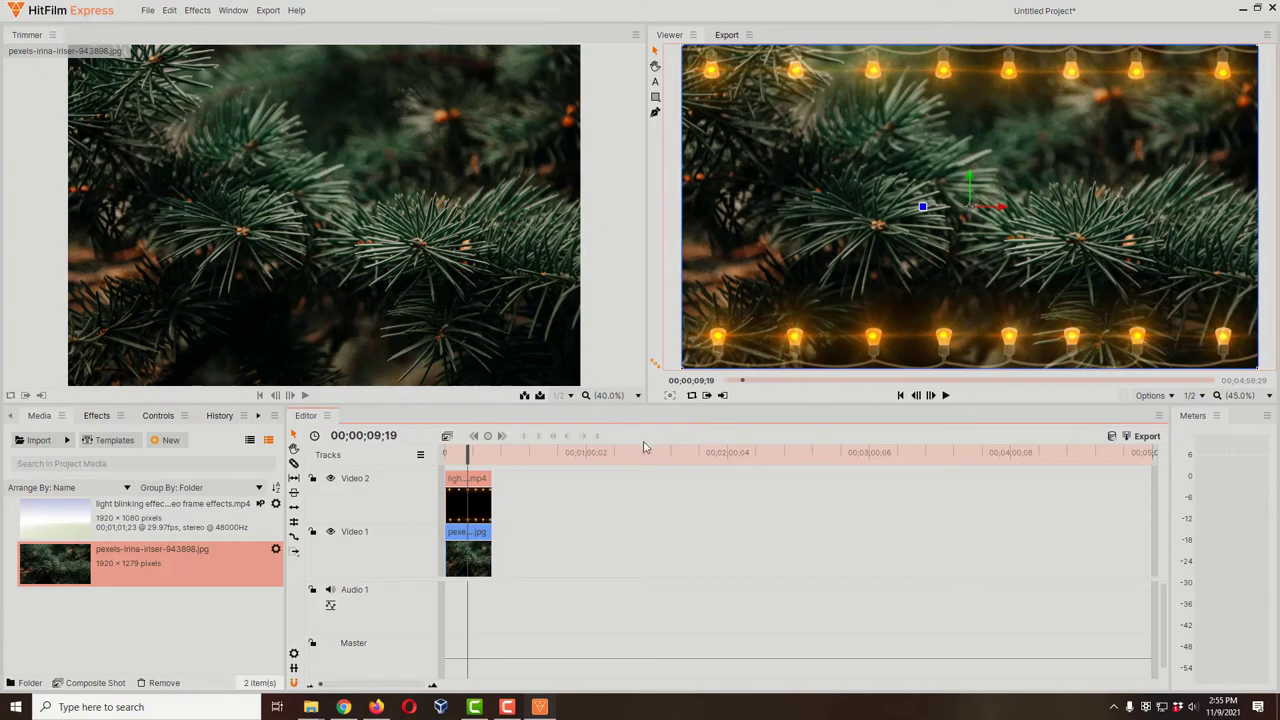
right_click(478, 511)
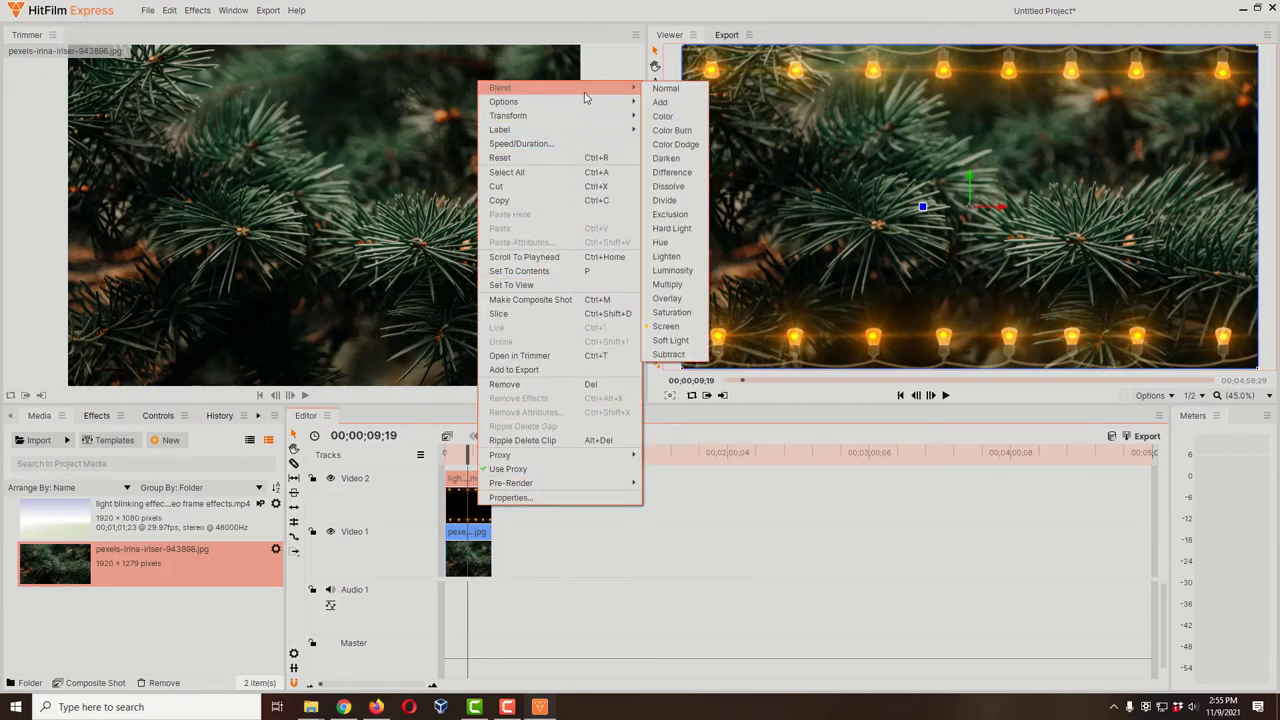
left_click(655, 118)
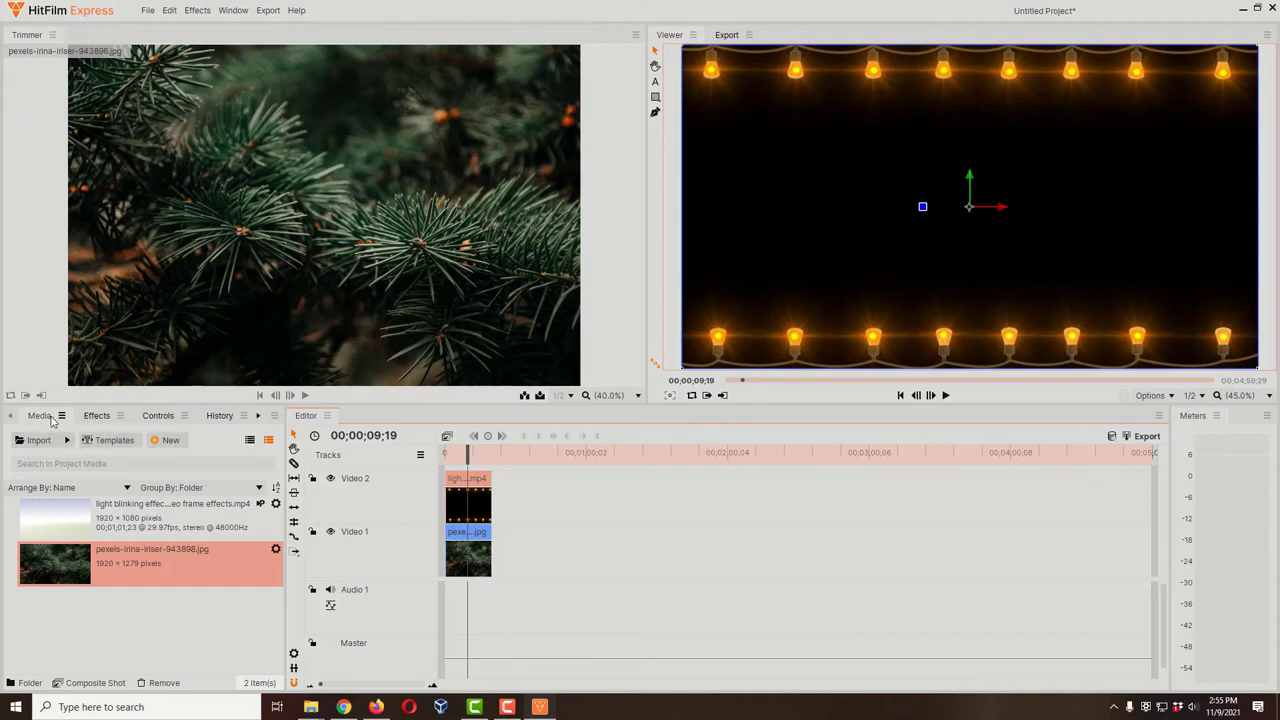
Find the Demult keying effect and apply it to the light blinking clip on Video 2.
left_click(94, 418)
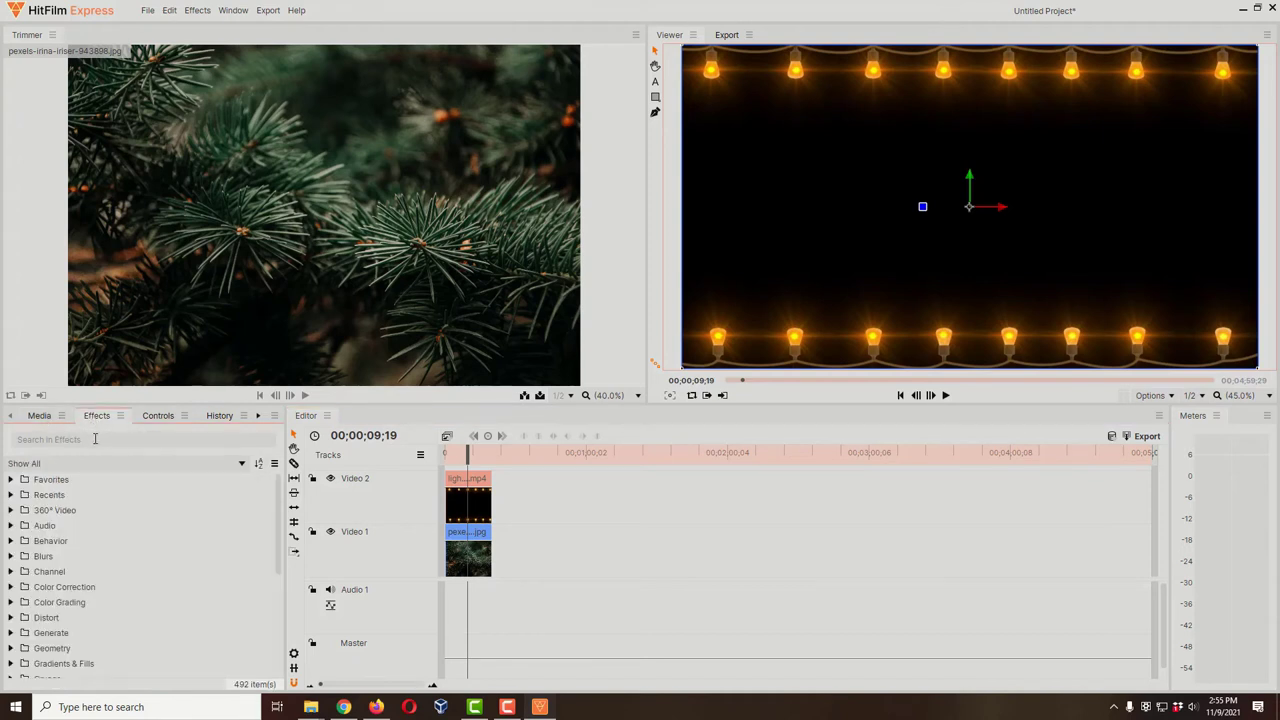
left_click(95, 439)
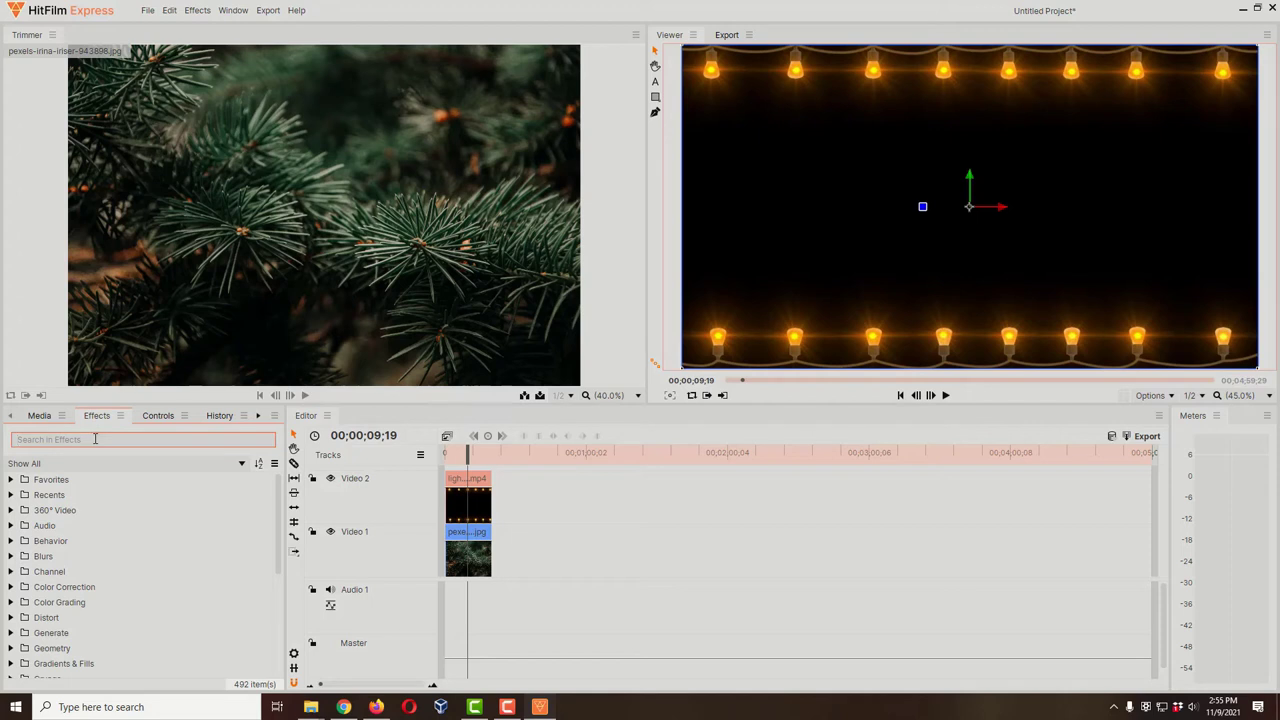
type("demult")
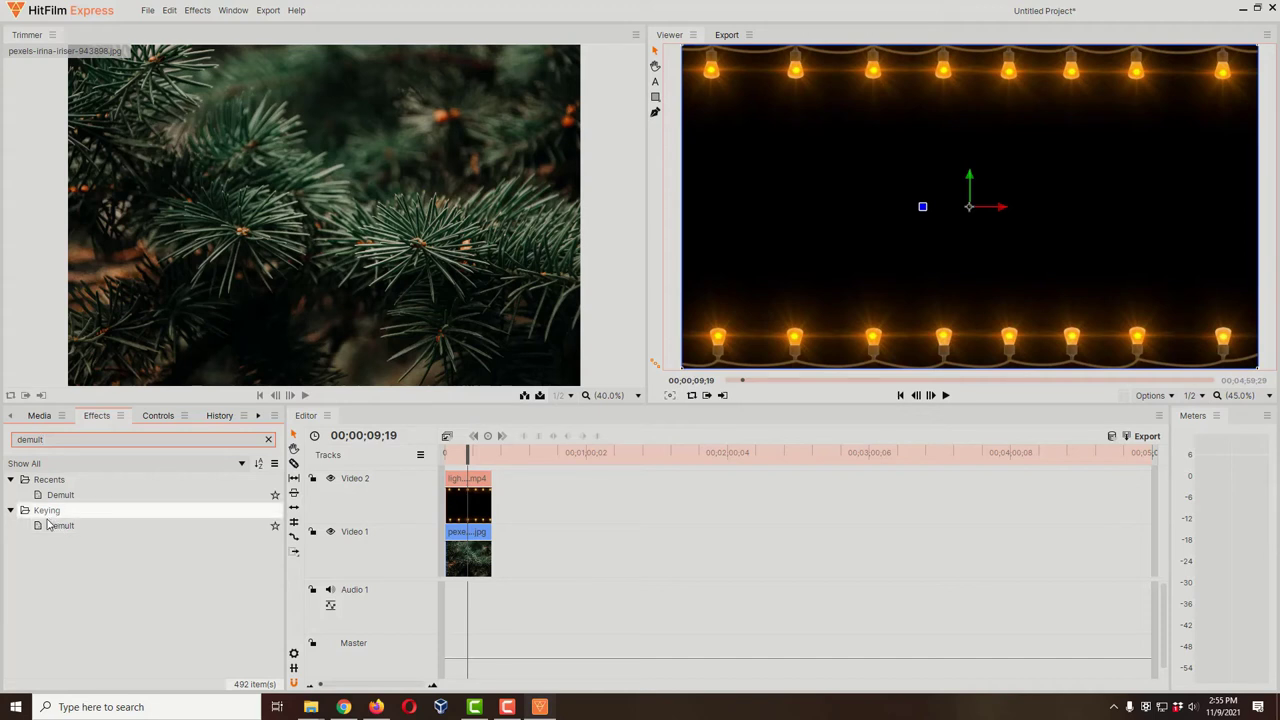
left_click(100, 533)
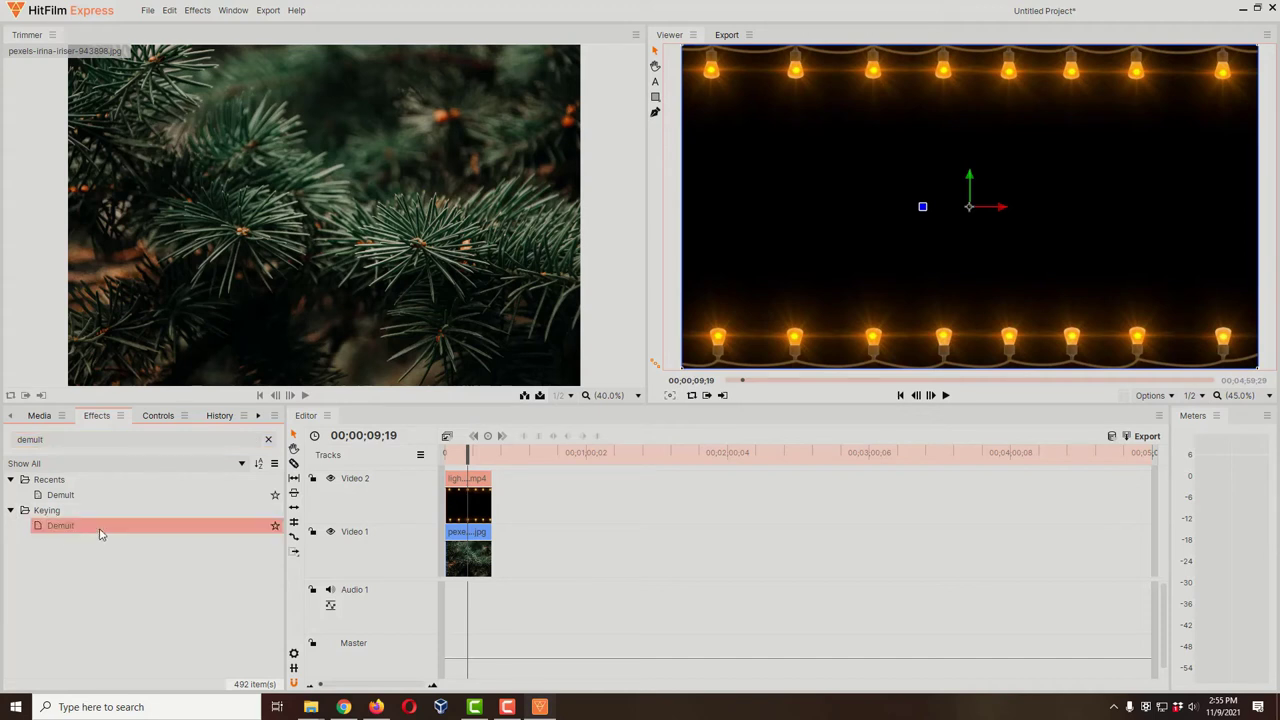
left_click_drag(100, 533, 476, 505)
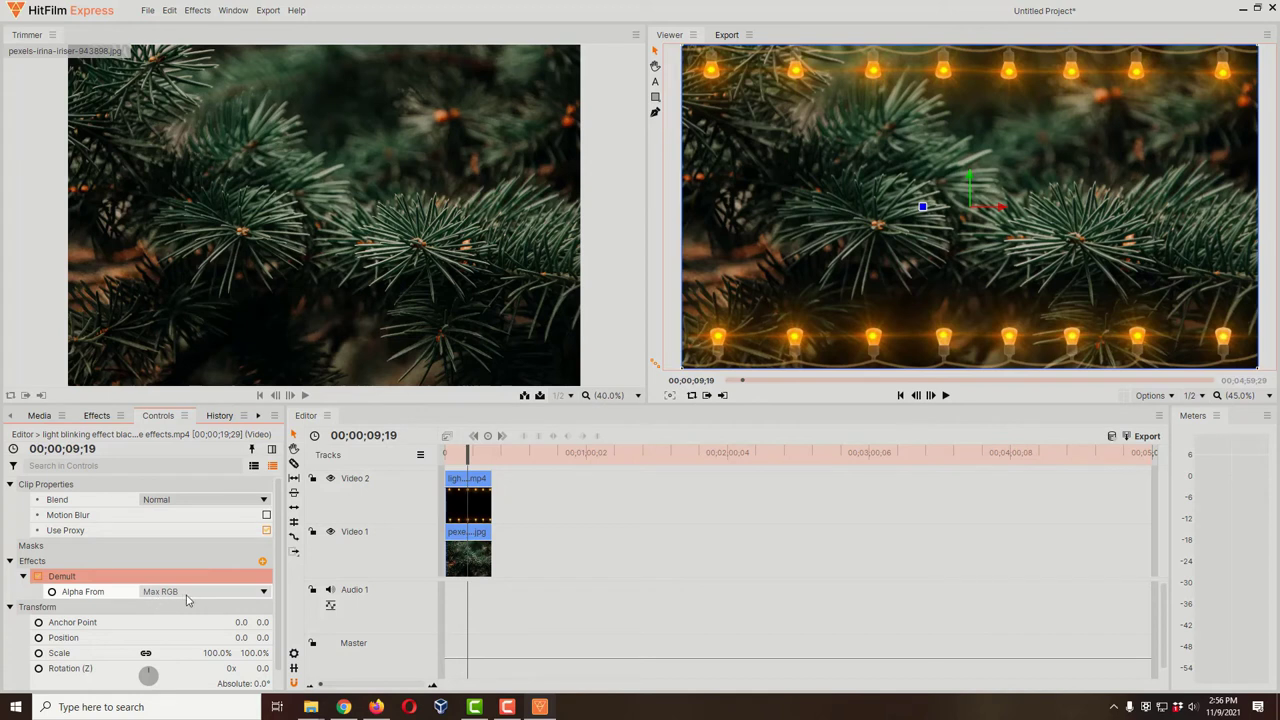
Try Luminance and Average RGB as the Demult effect's Alpha From source, and return it to Max RGB.
left_click(265, 597)
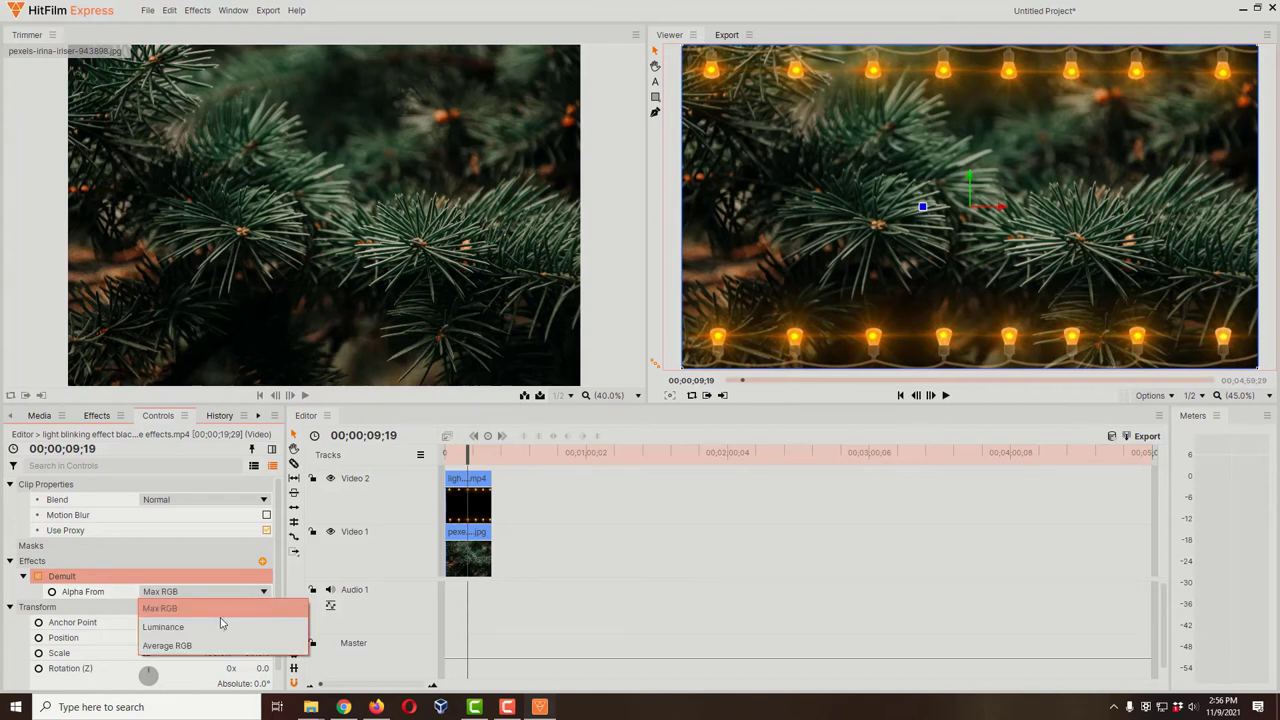
left_click(214, 626)
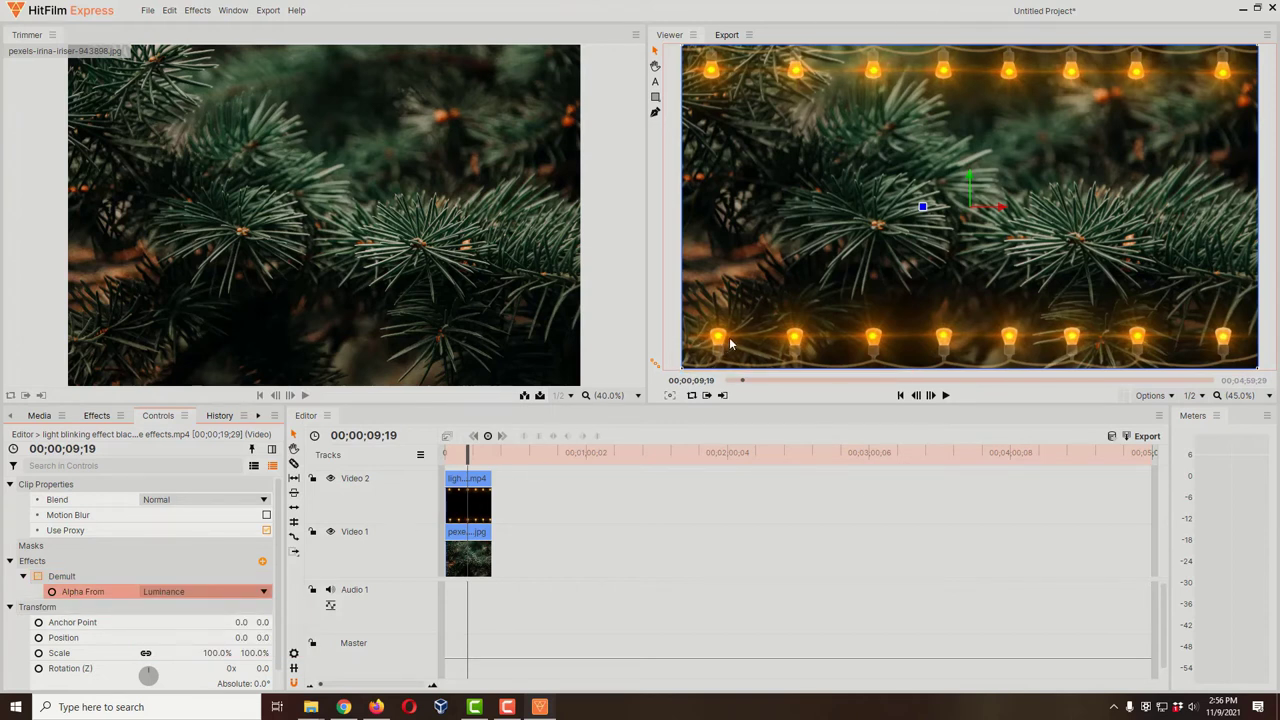
left_click(266, 591)
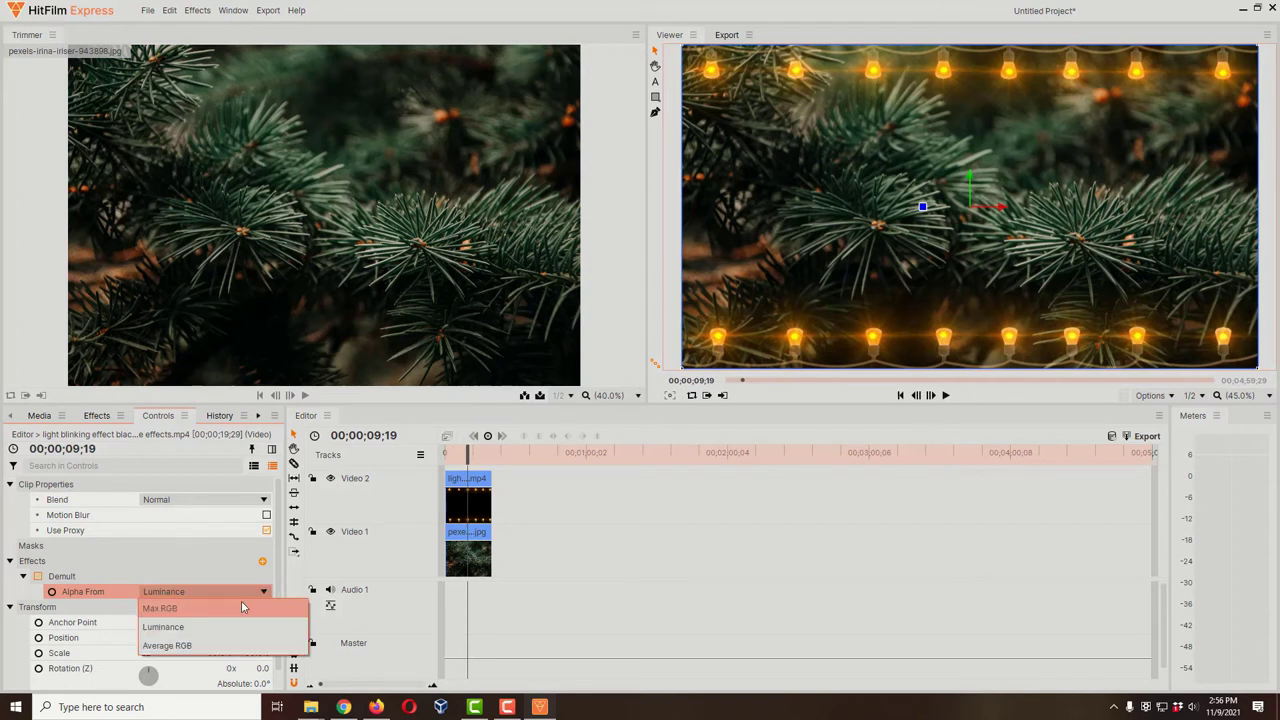
left_click(189, 647)
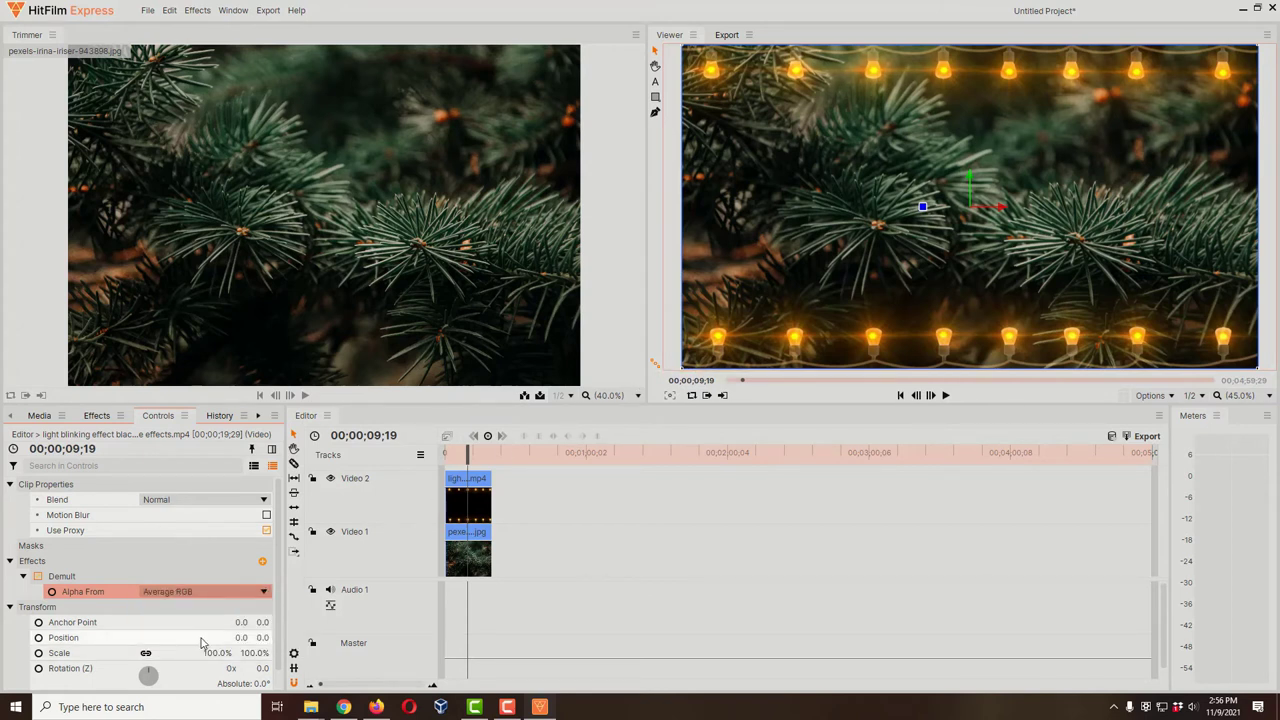
left_click(263, 593)
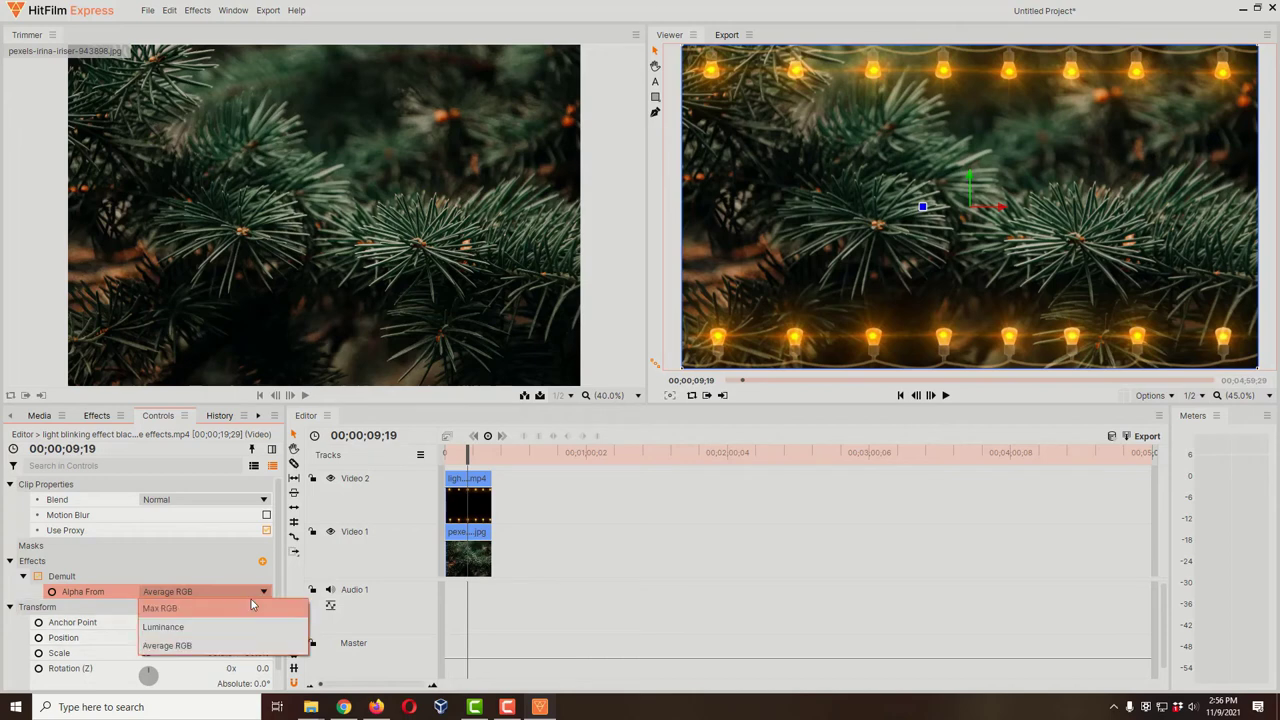
left_click(190, 610)
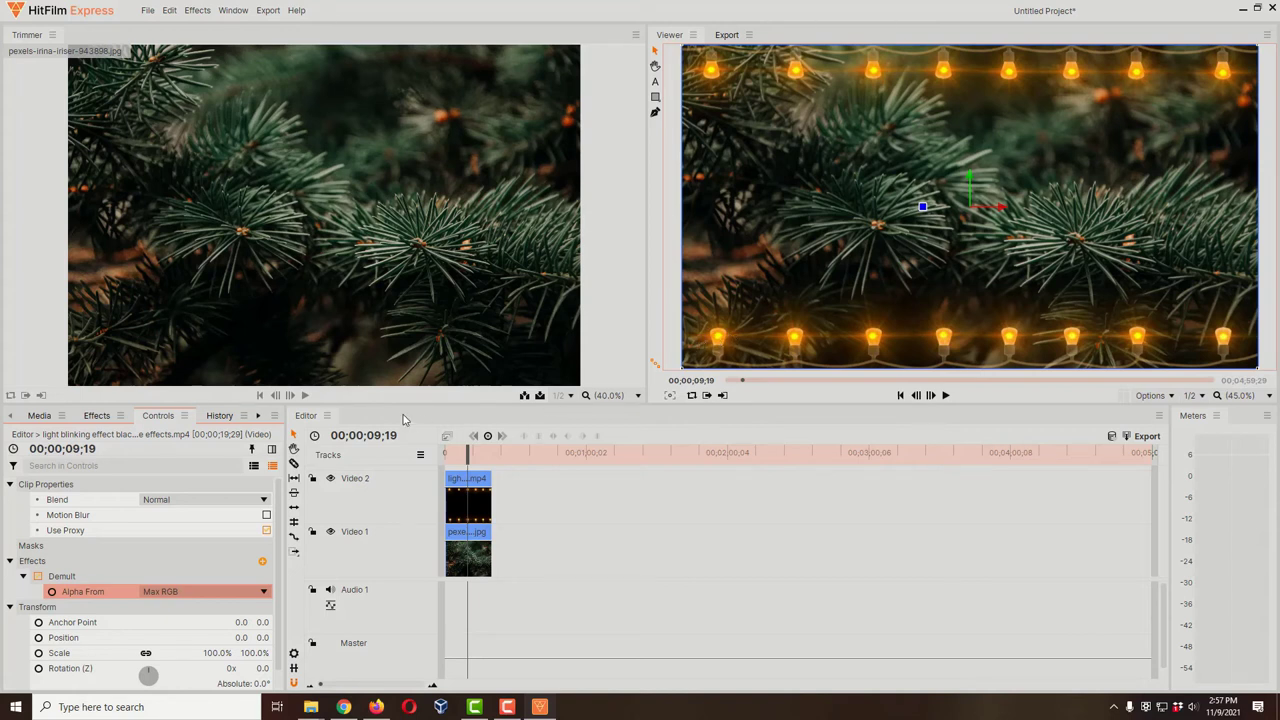
Trim the light blinking video in the Trimmer to its green-screen section, from 00;00;32;29 to 00;00;52;28.
left_click(38, 416)
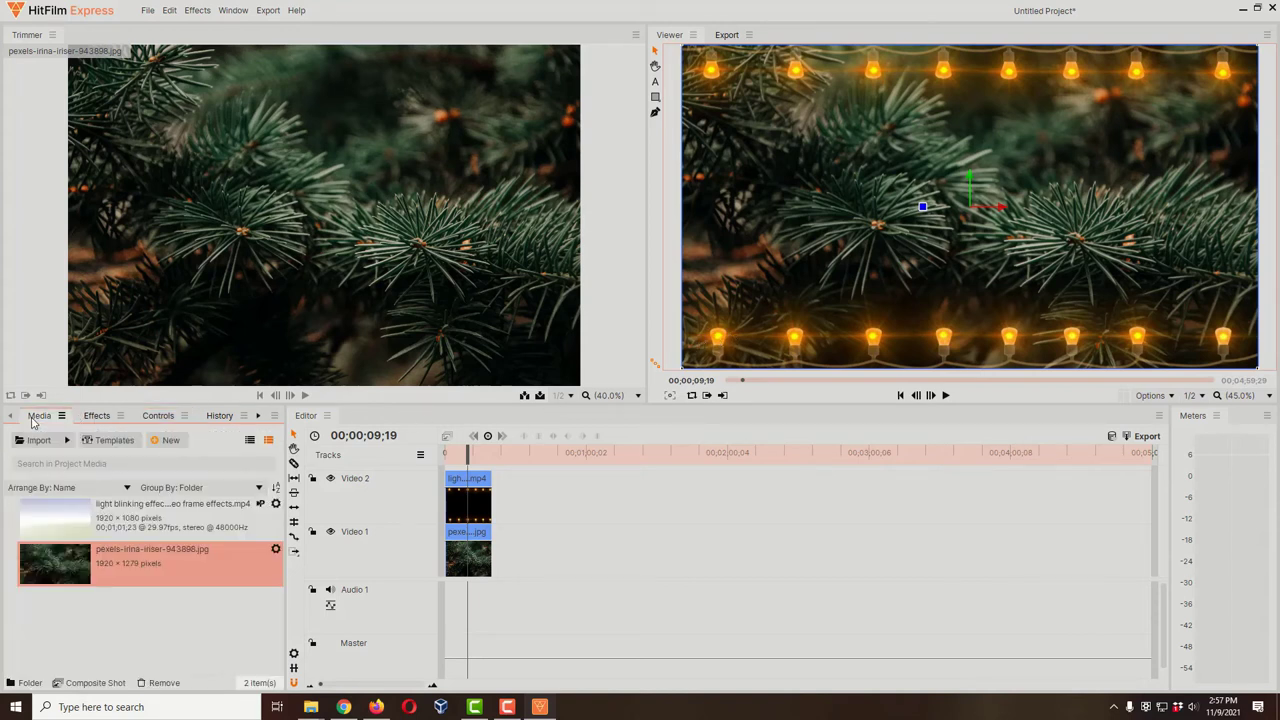
left_click(127, 533)
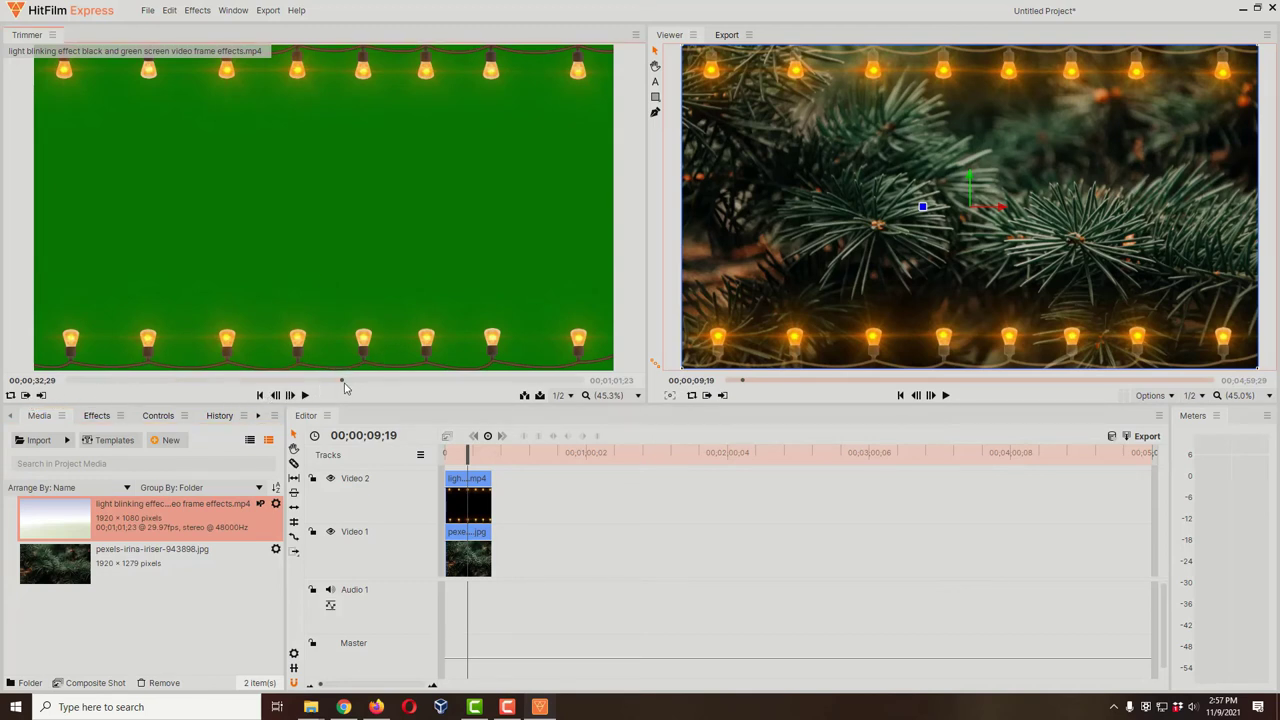
left_click_drag(343, 388, 508, 385)
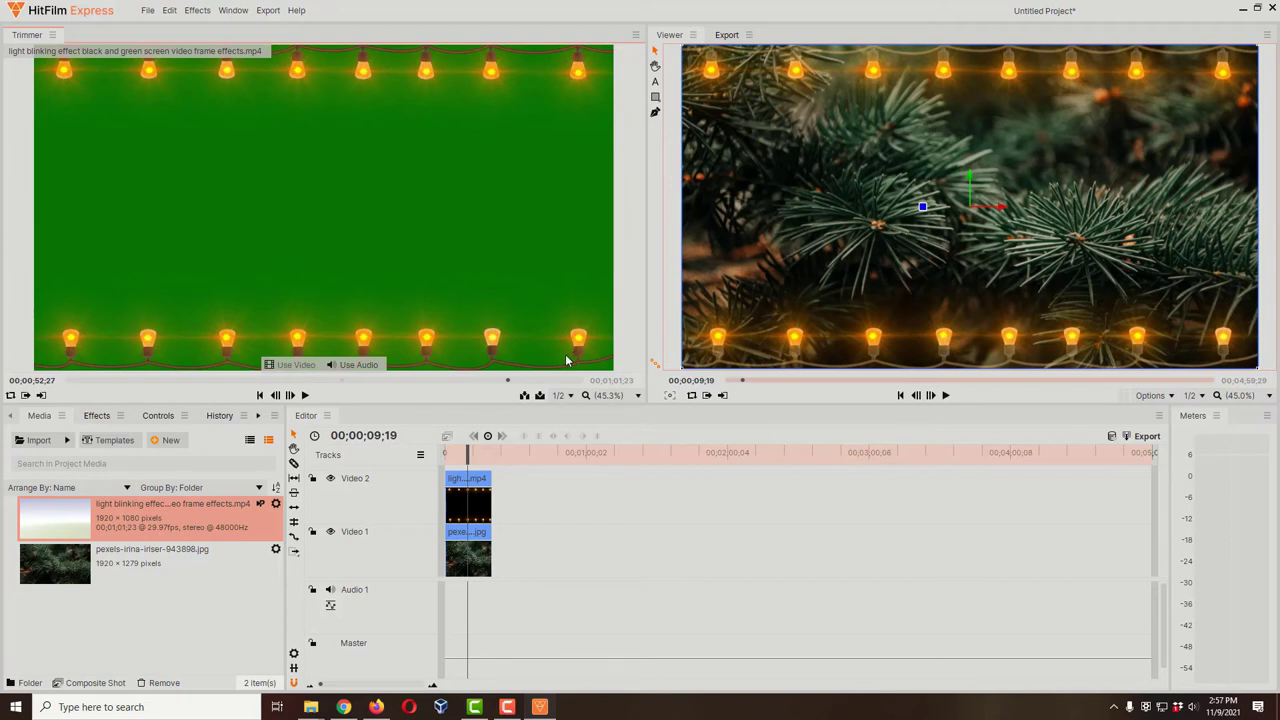
key("Right")
key("Right")
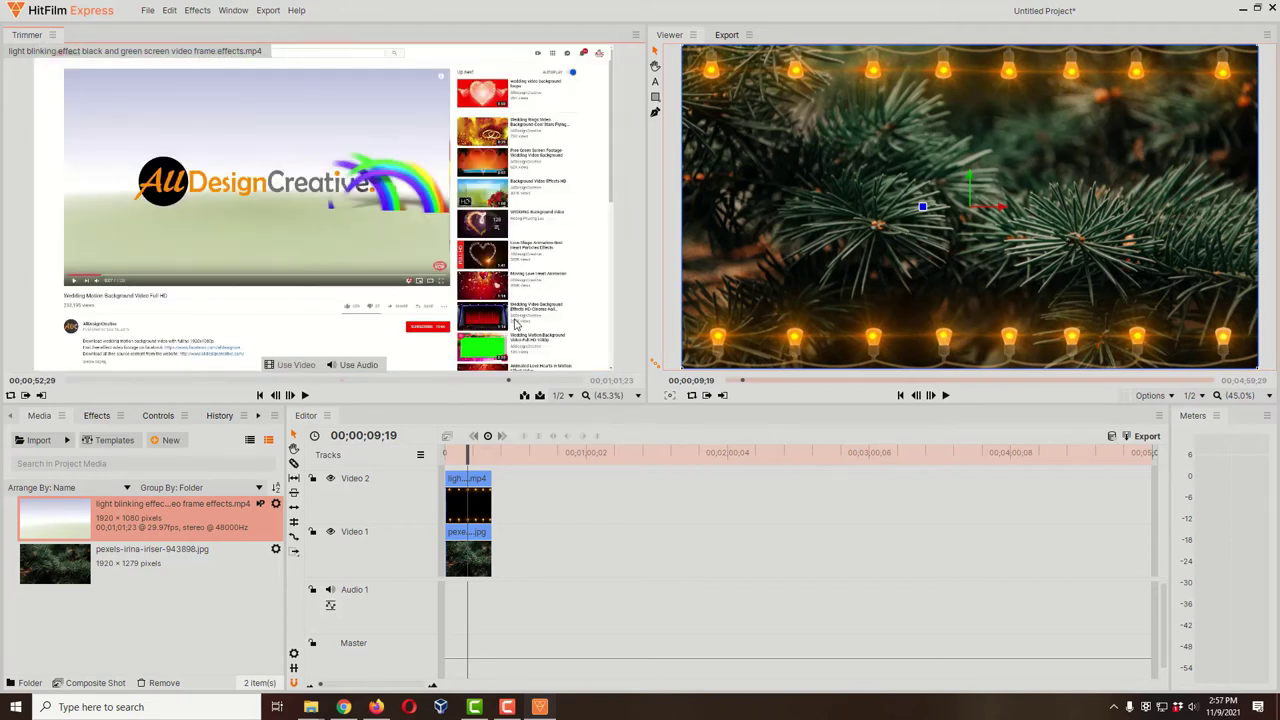
key("Left")
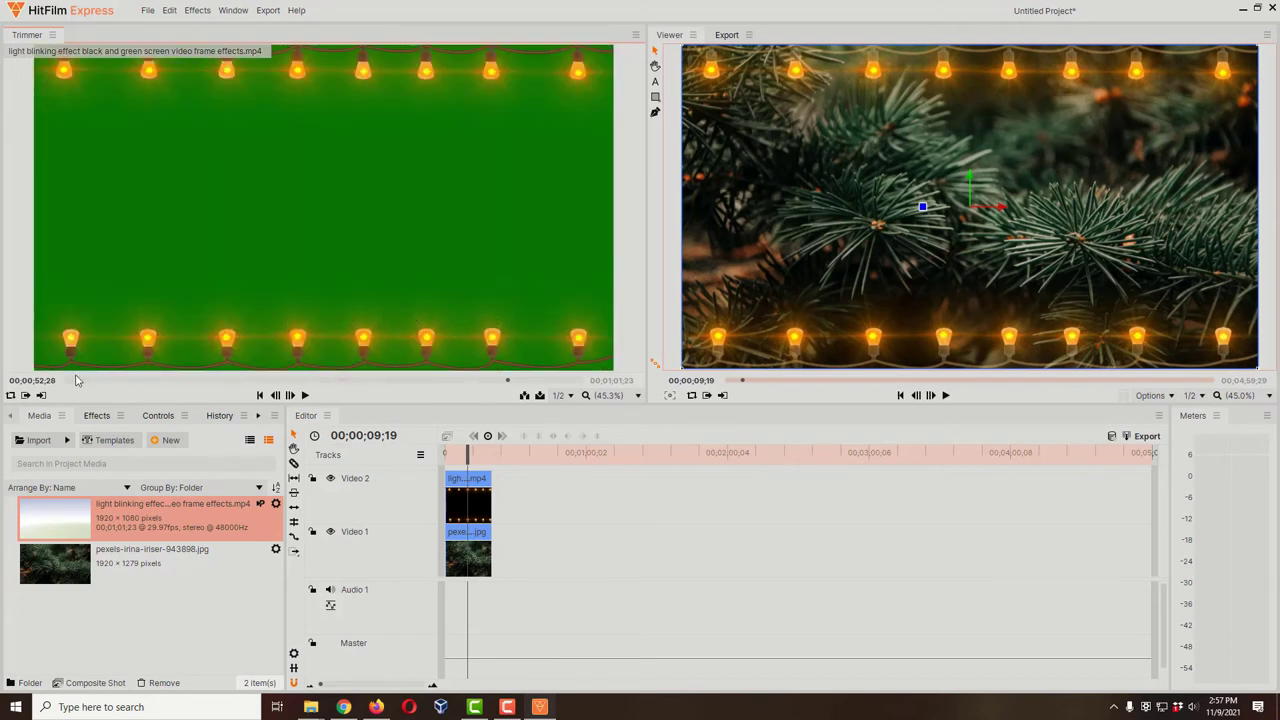
key("o")
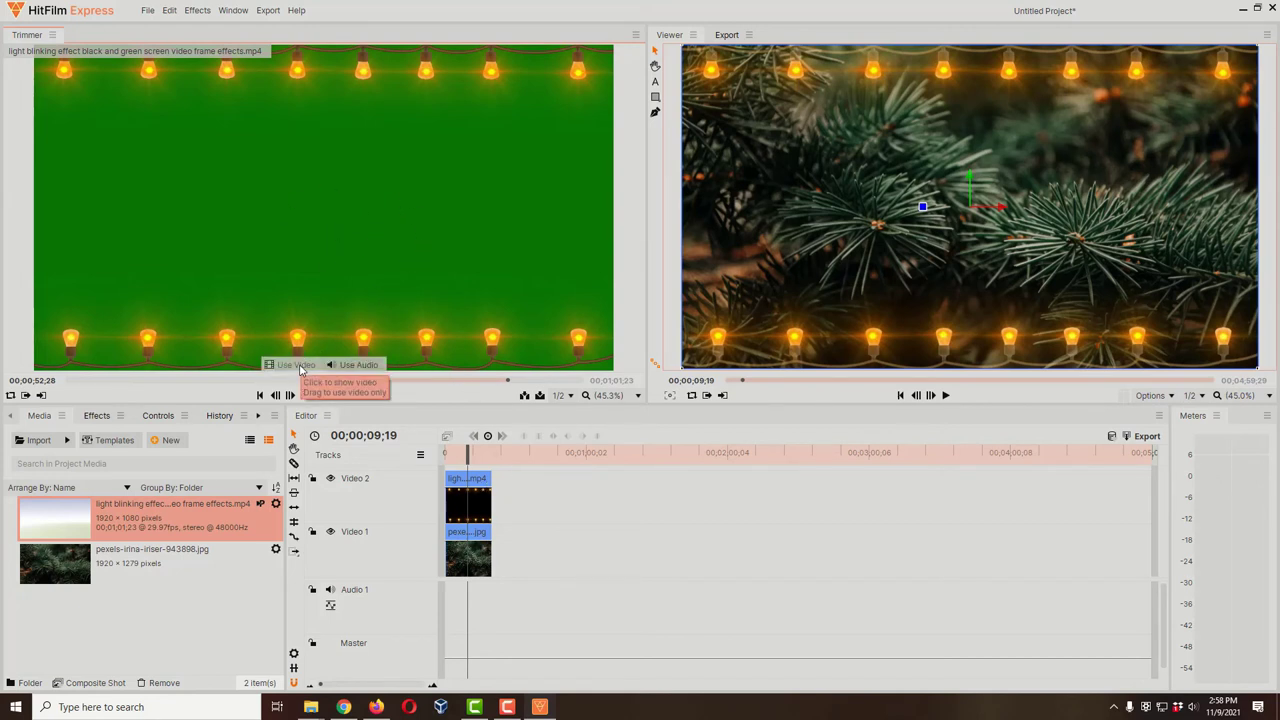
Add the trimmed green-screen section, video only, after the black-screen clip on Video 2, and extend the pine image on Video 1 to its end.
left_click_drag(308, 376, 495, 510)
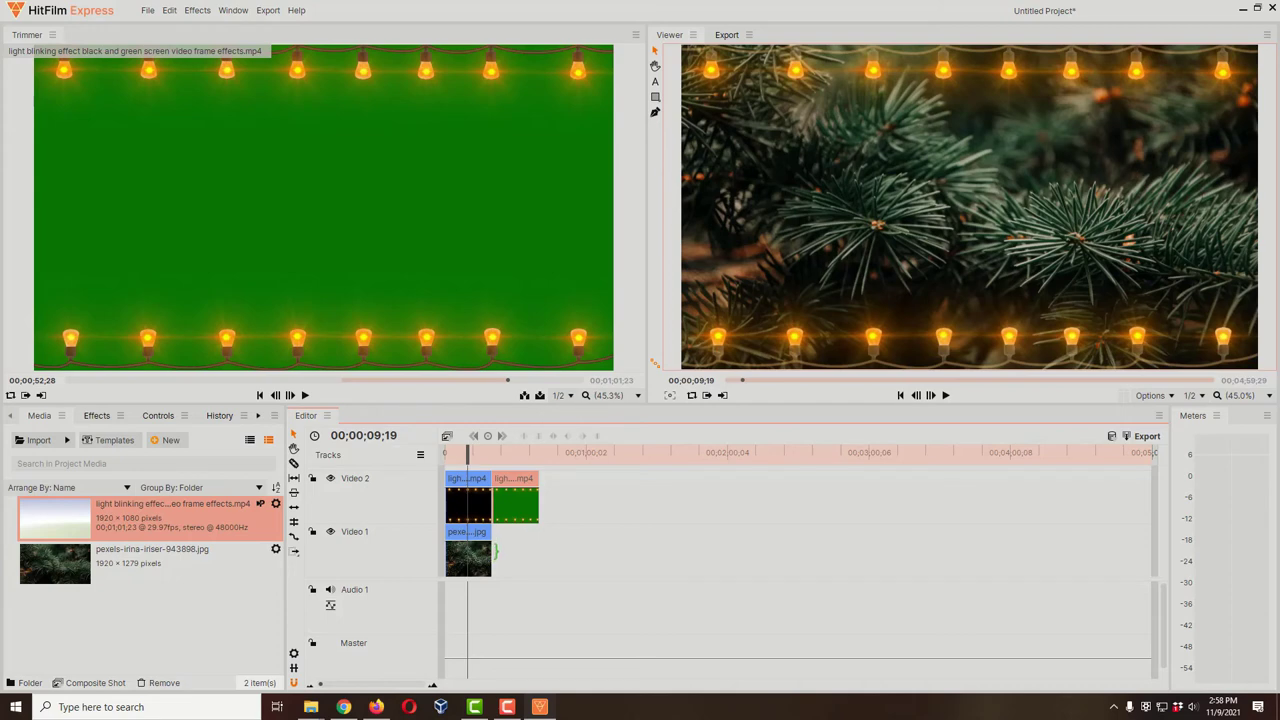
left_click_drag(495, 551, 539, 555)
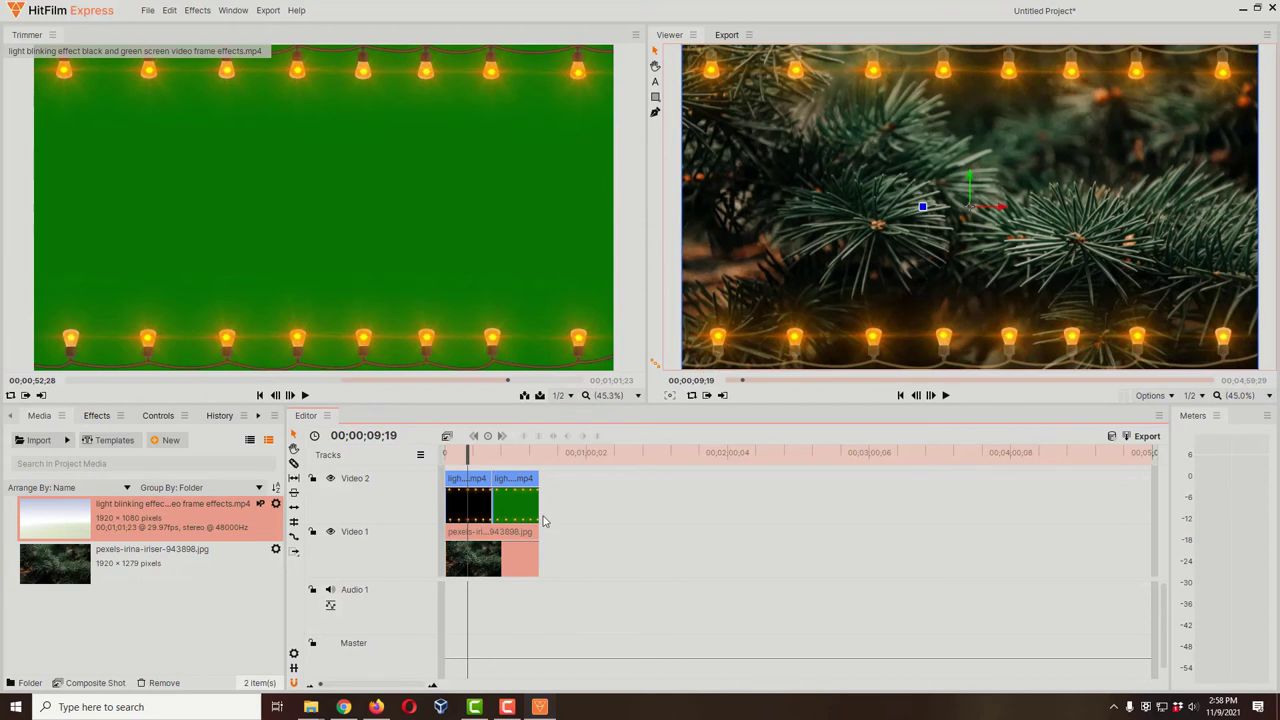
left_click_drag(468, 455, 520, 473)
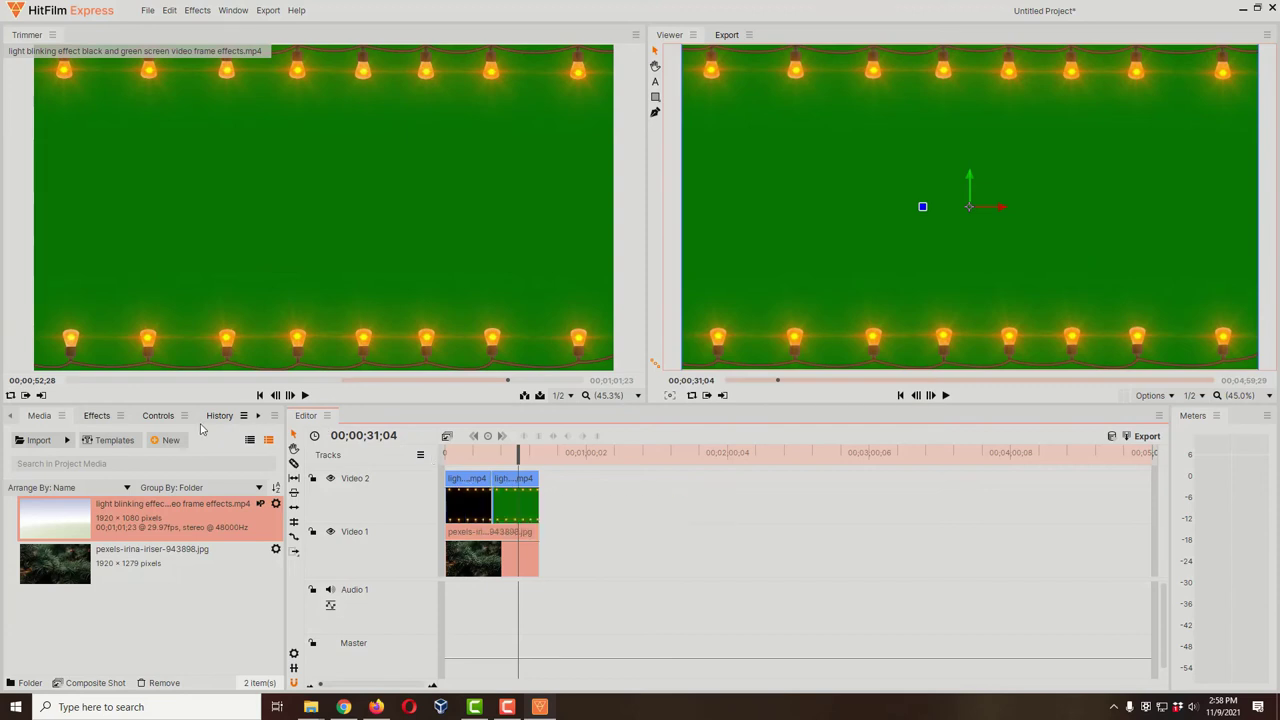
Search the effects for "green" and apply the Greenscreen Key preset to the green-screen clip on Video 2.
left_click(92, 420)
left_click(54, 440)
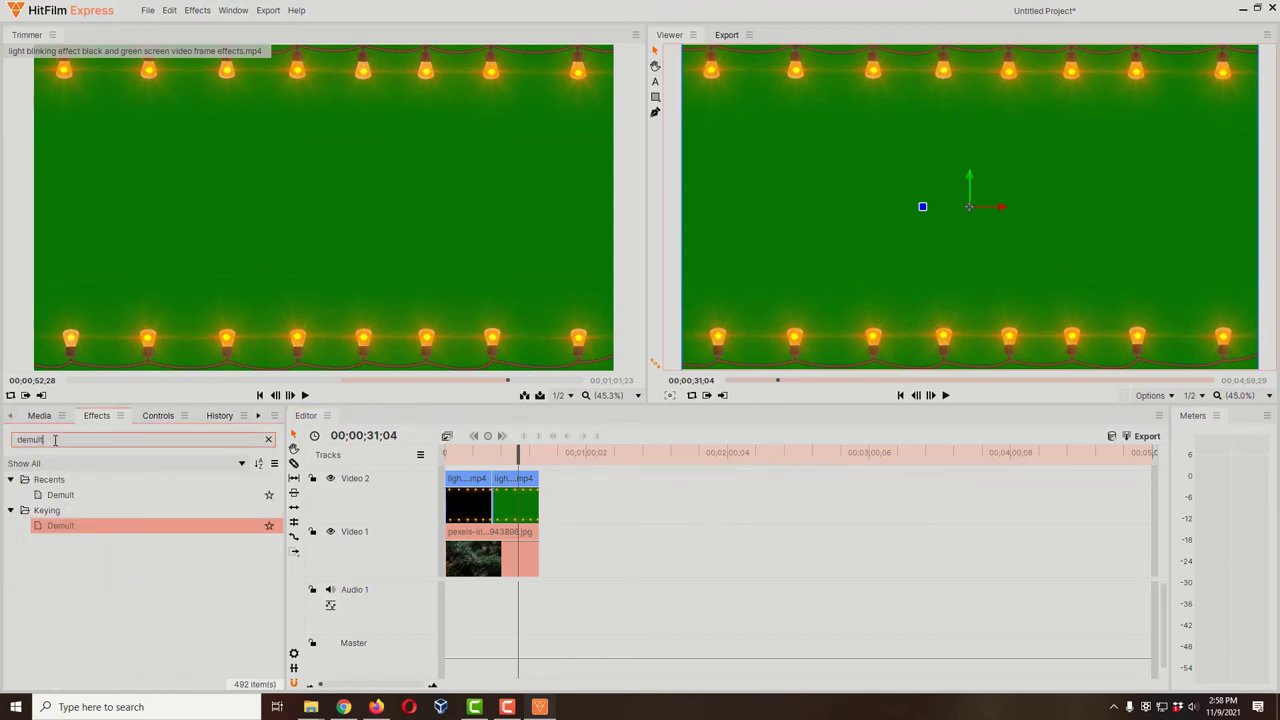
left_click_drag(54, 440, 18, 440)
key("BackSpace")
type("green")
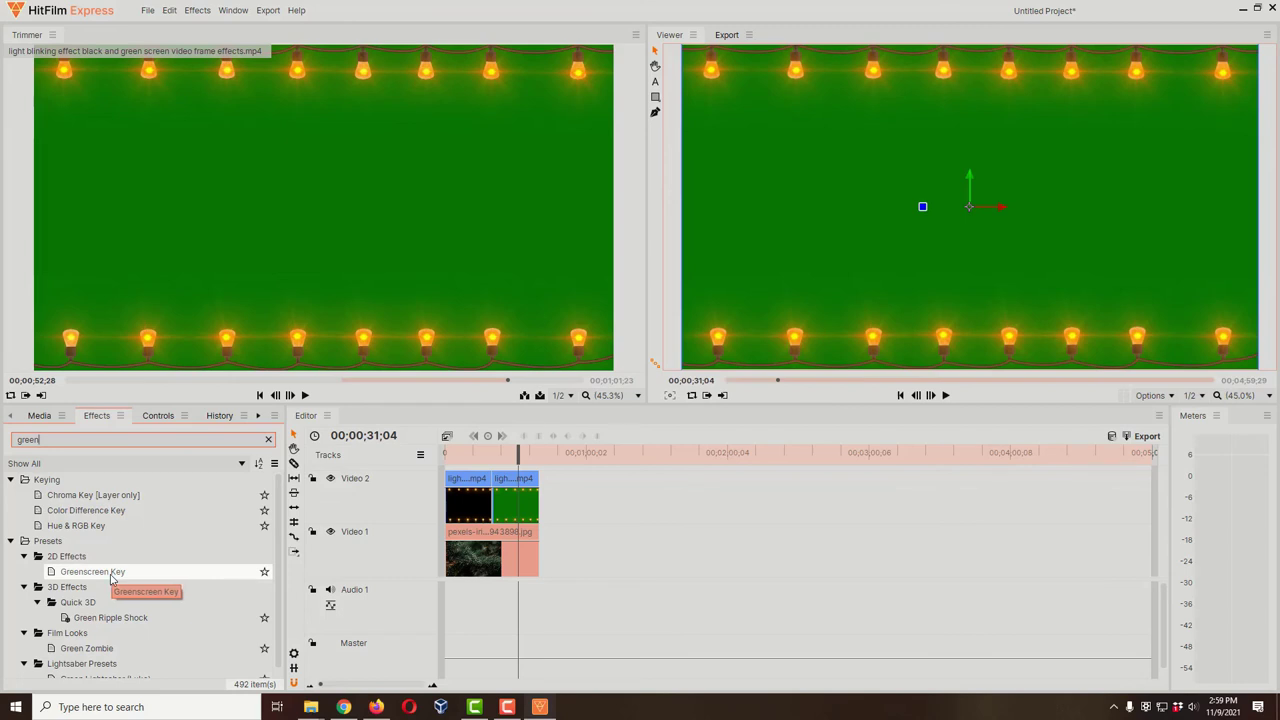
left_click_drag(111, 578, 521, 508)
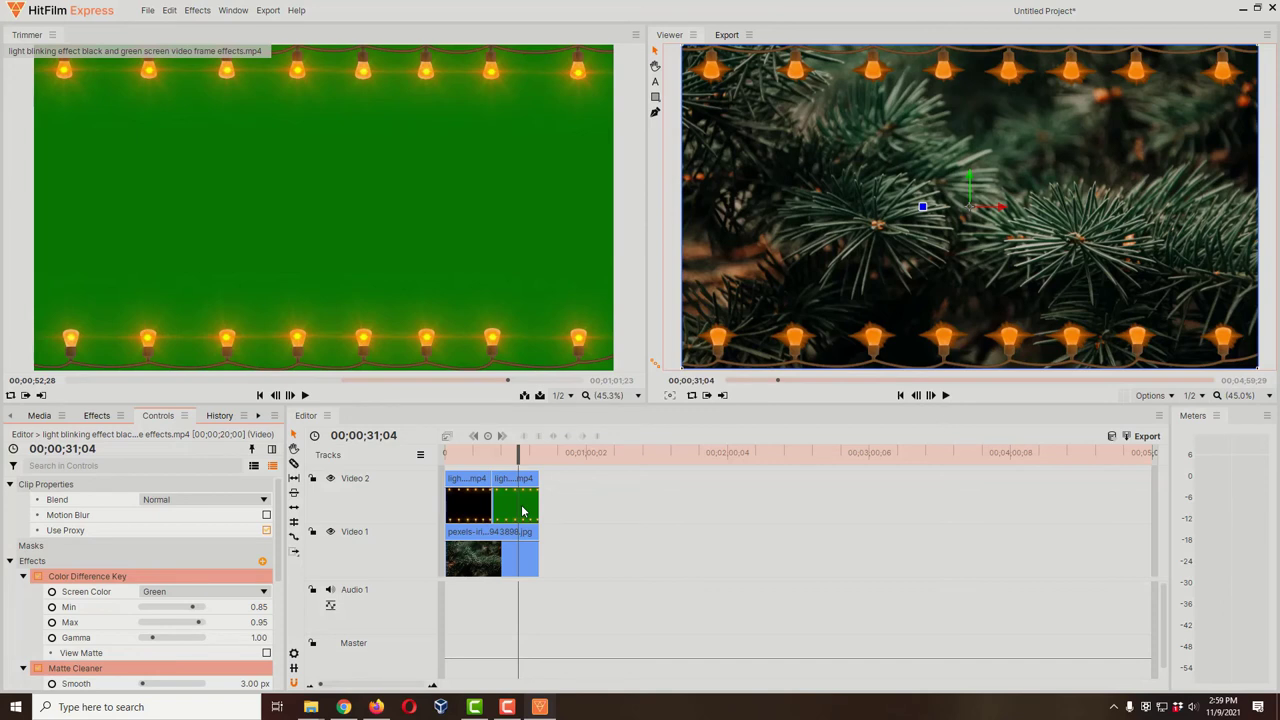
Refine the green-screen clip's keying: set Color Difference Key Min to 0.81 and Max to 0.98, and Spill Removal Strength to 0.35.
mouse_move(433, 360)
scroll(165, 553, "down", 1)
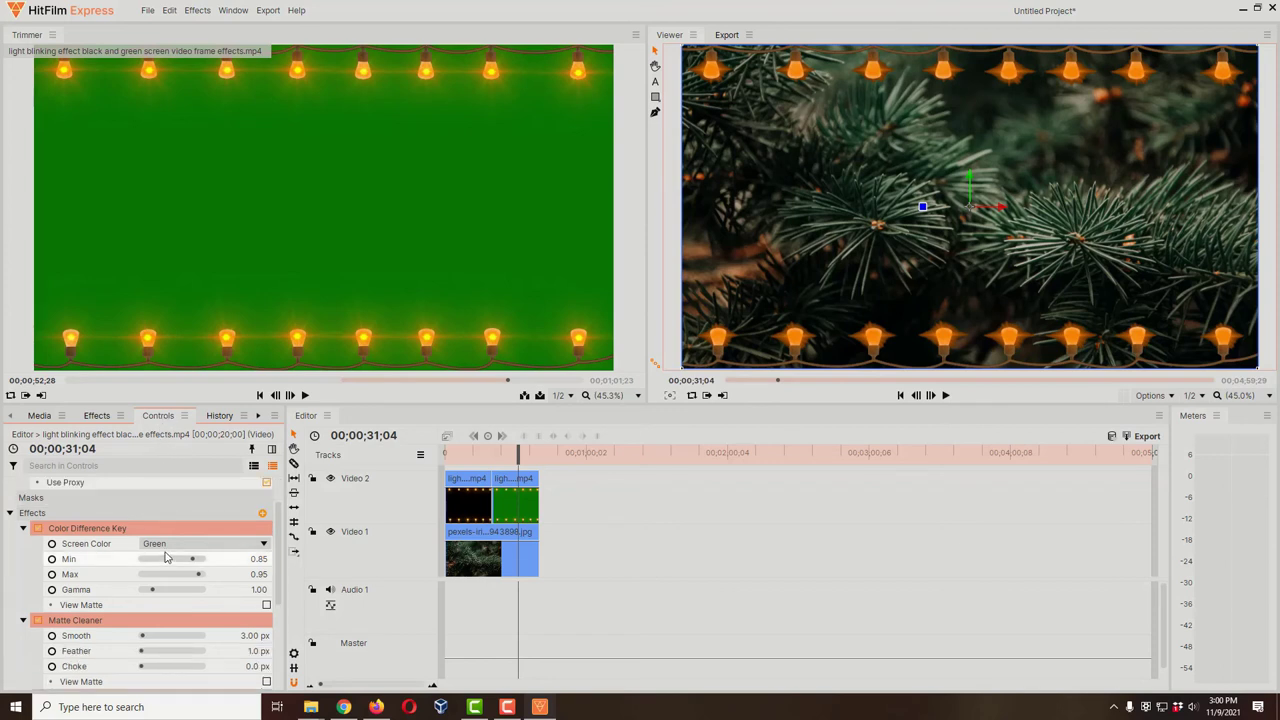
scroll(110, 541, "down", 1)
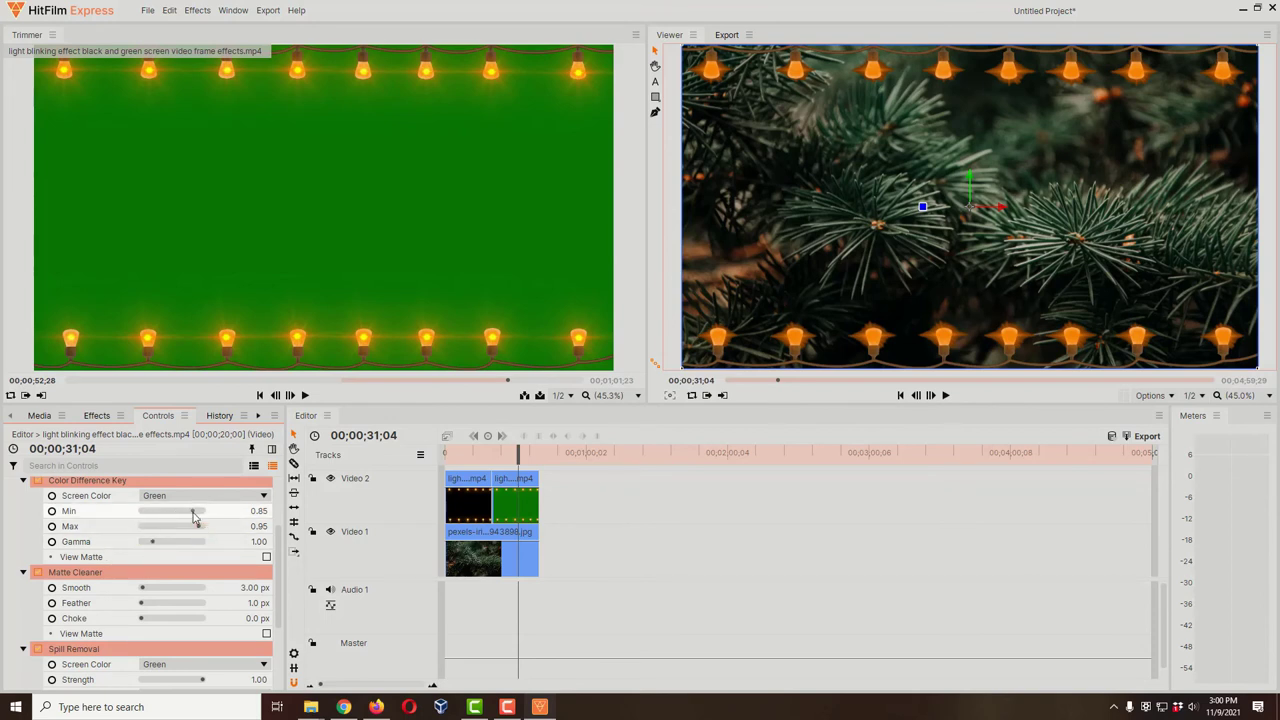
left_click_drag(195, 517, 192, 519)
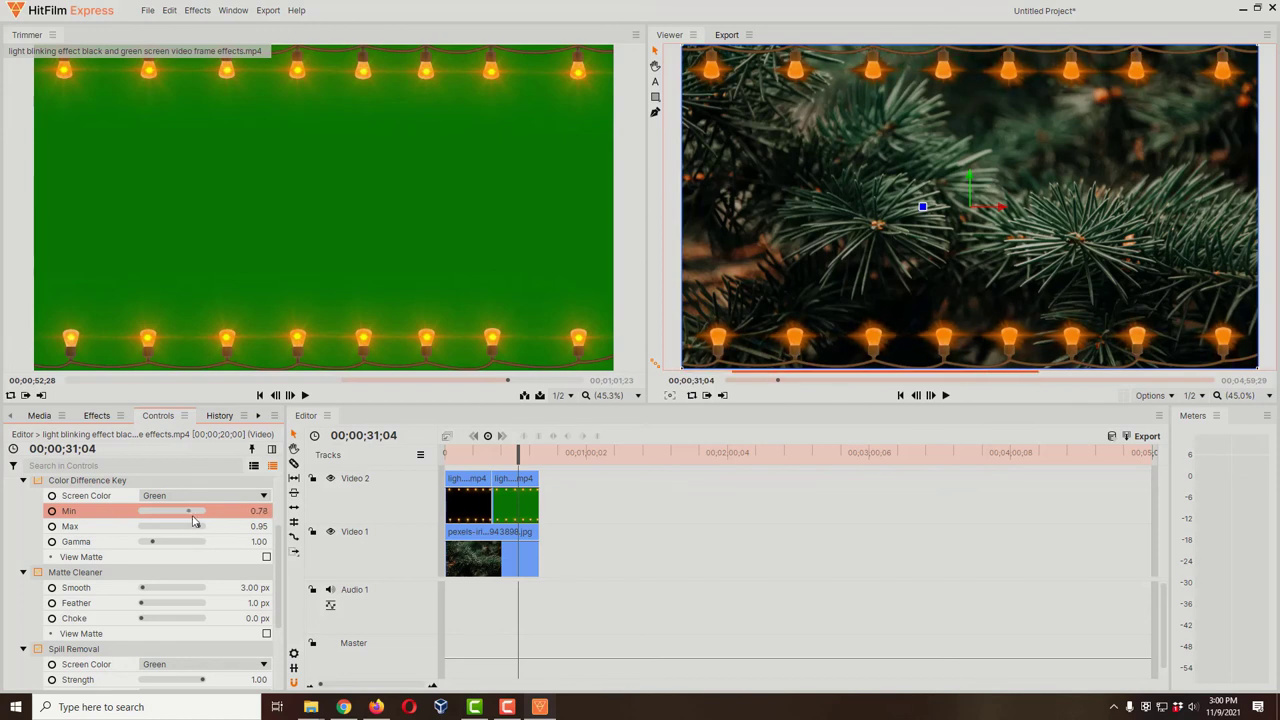
mouse_move(194, 518)
left_mouse_down()
mouse_move(204, 530)
mouse_move(193, 517)
left_mouse_up()
scroll(63, 613, "down", 1)
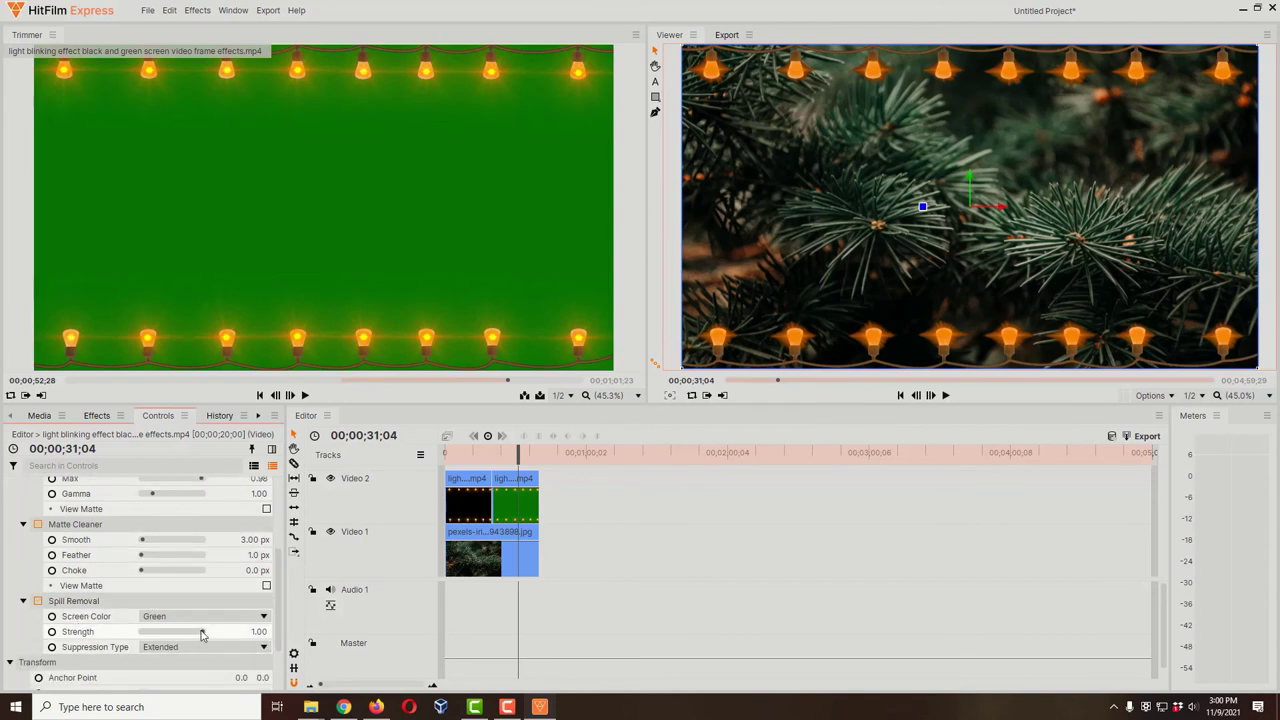
left_click_drag(203, 634, 164, 638)
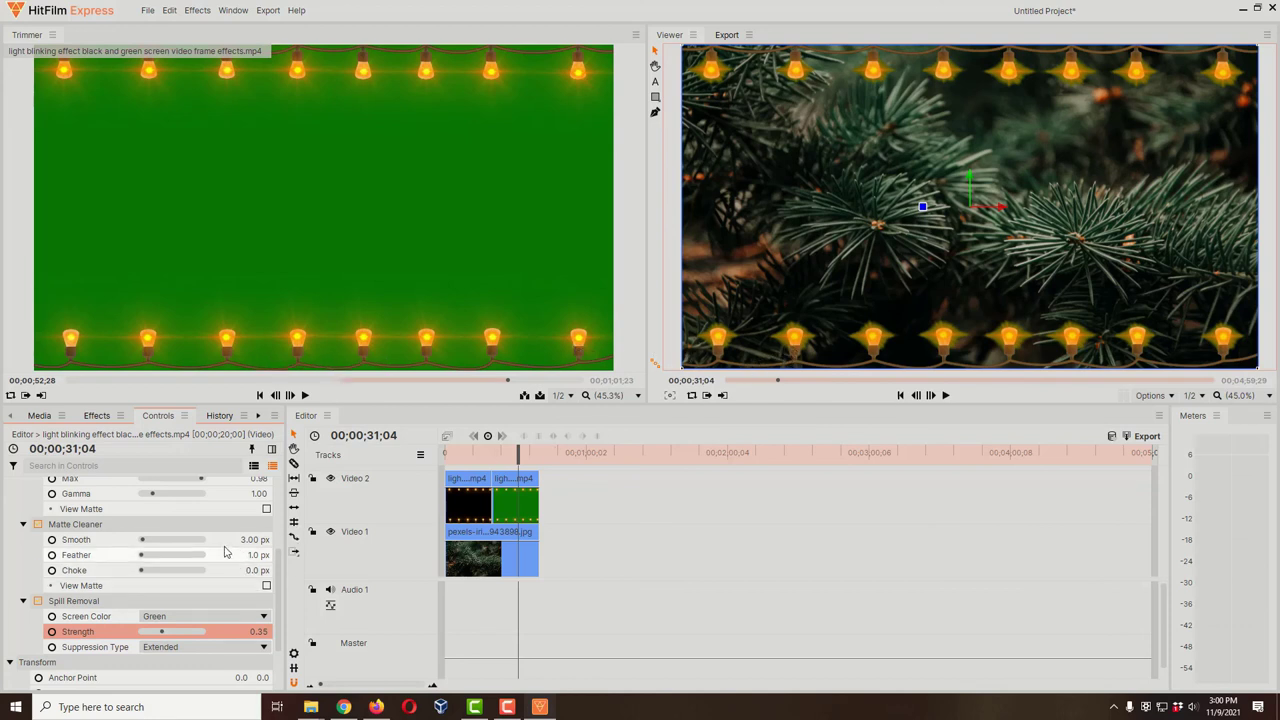
Examine the Screen Color choices of the Color Difference Key and Spill Removal effects, keeping Green for both.
scroll(177, 512, "up", 4)
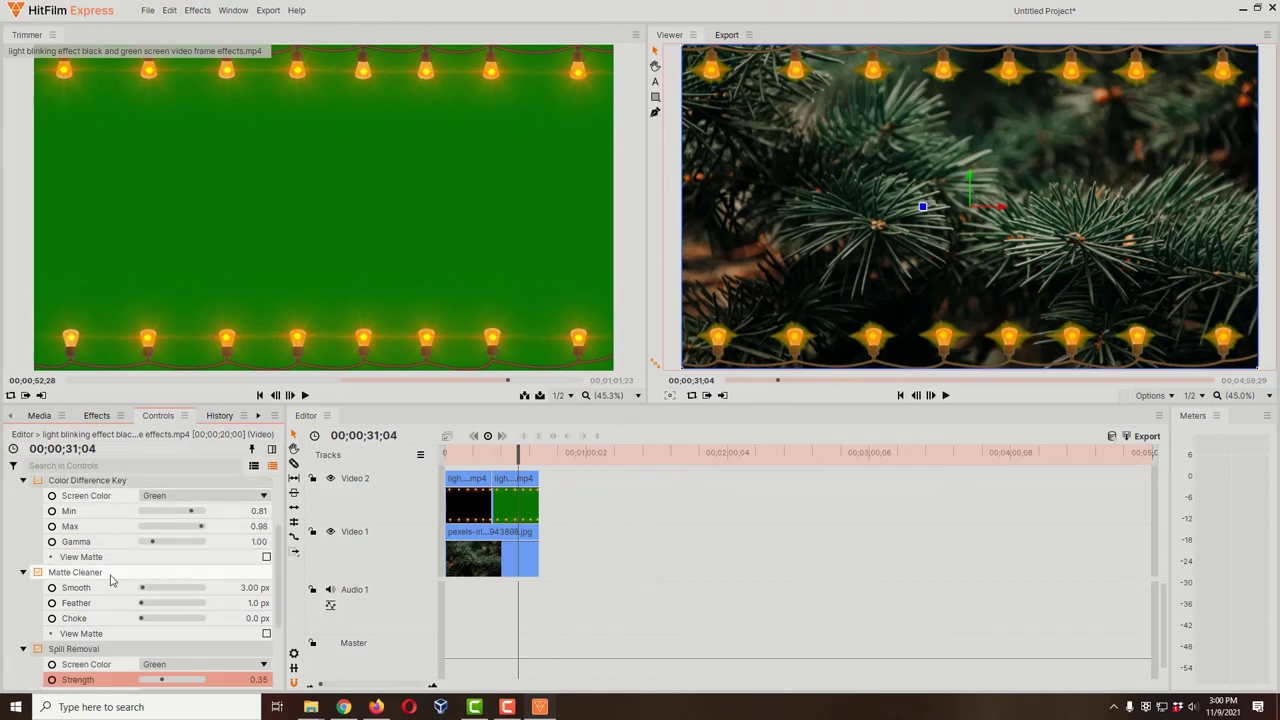
scroll(123, 580, "down", 2)
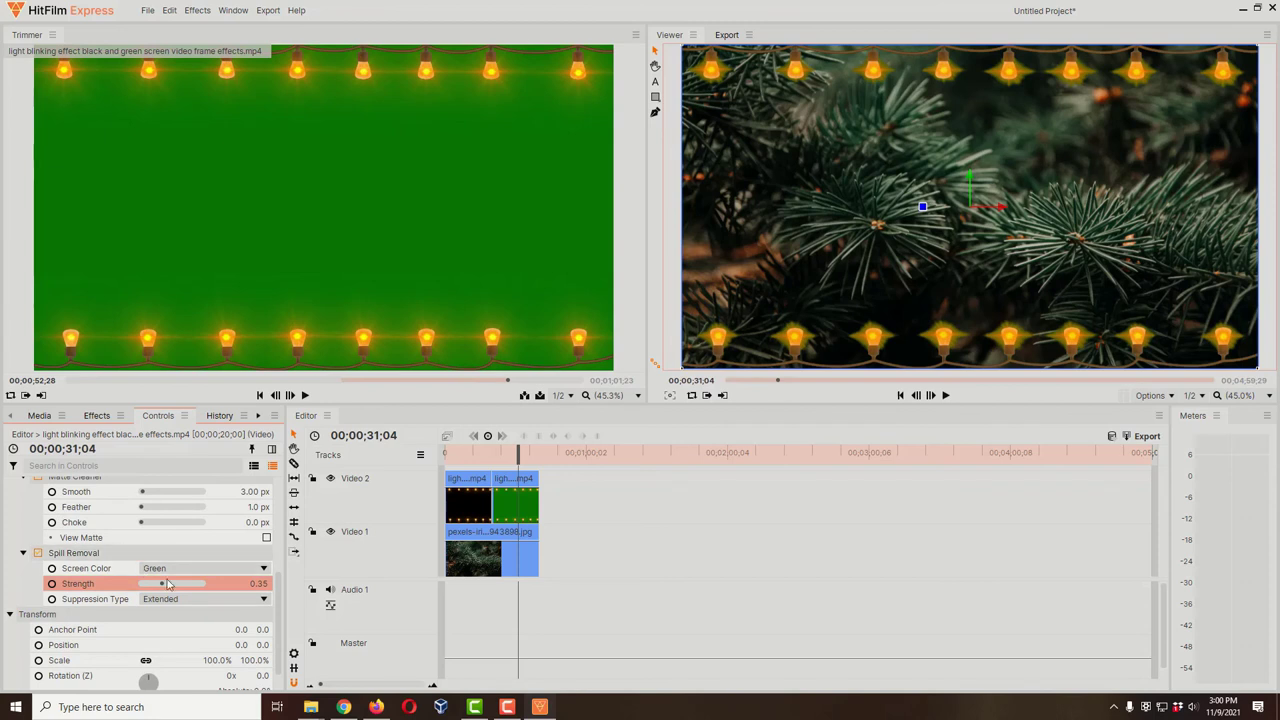
scroll(176, 588, "up", 2)
scroll(178, 590, "up", 1)
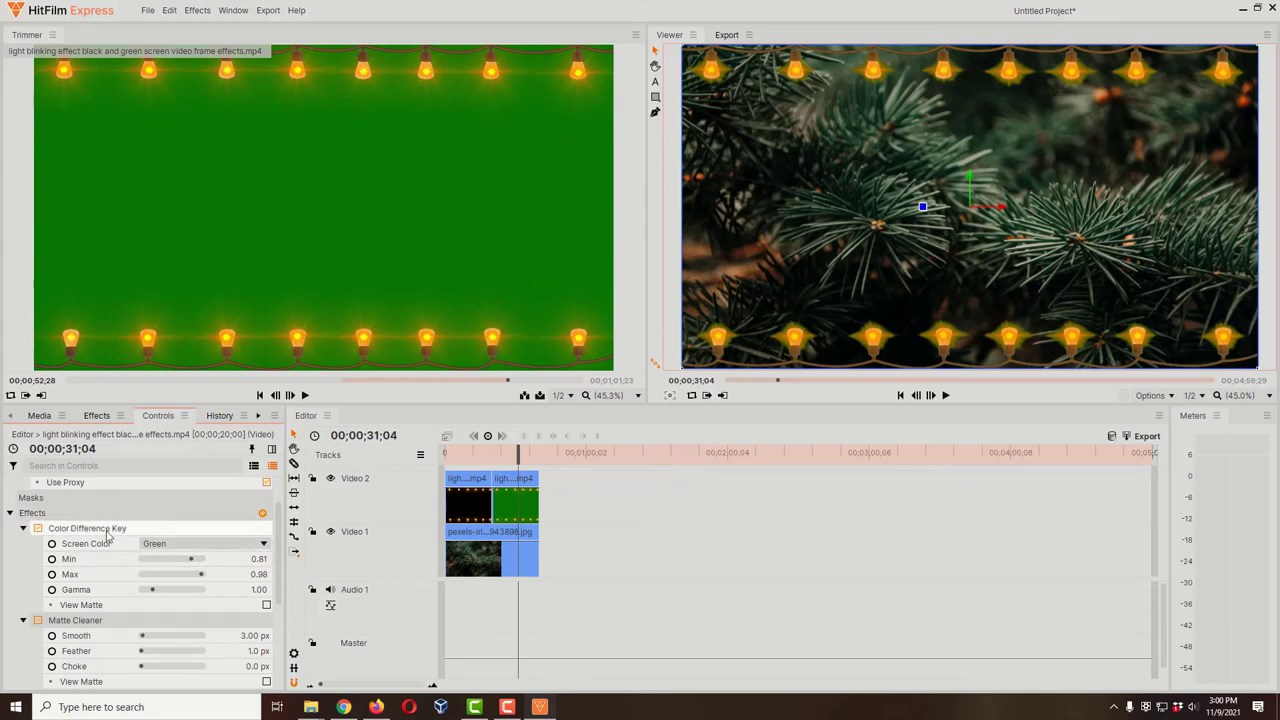
left_click(263, 546)
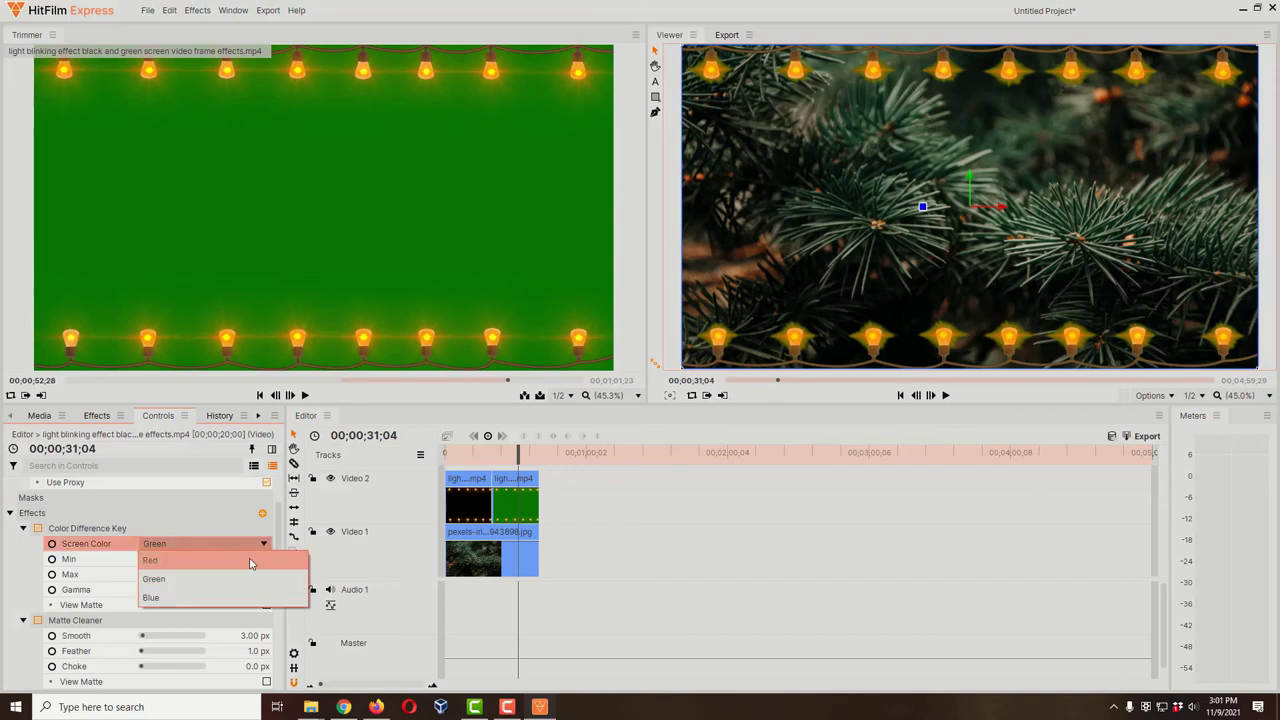
left_click(199, 528)
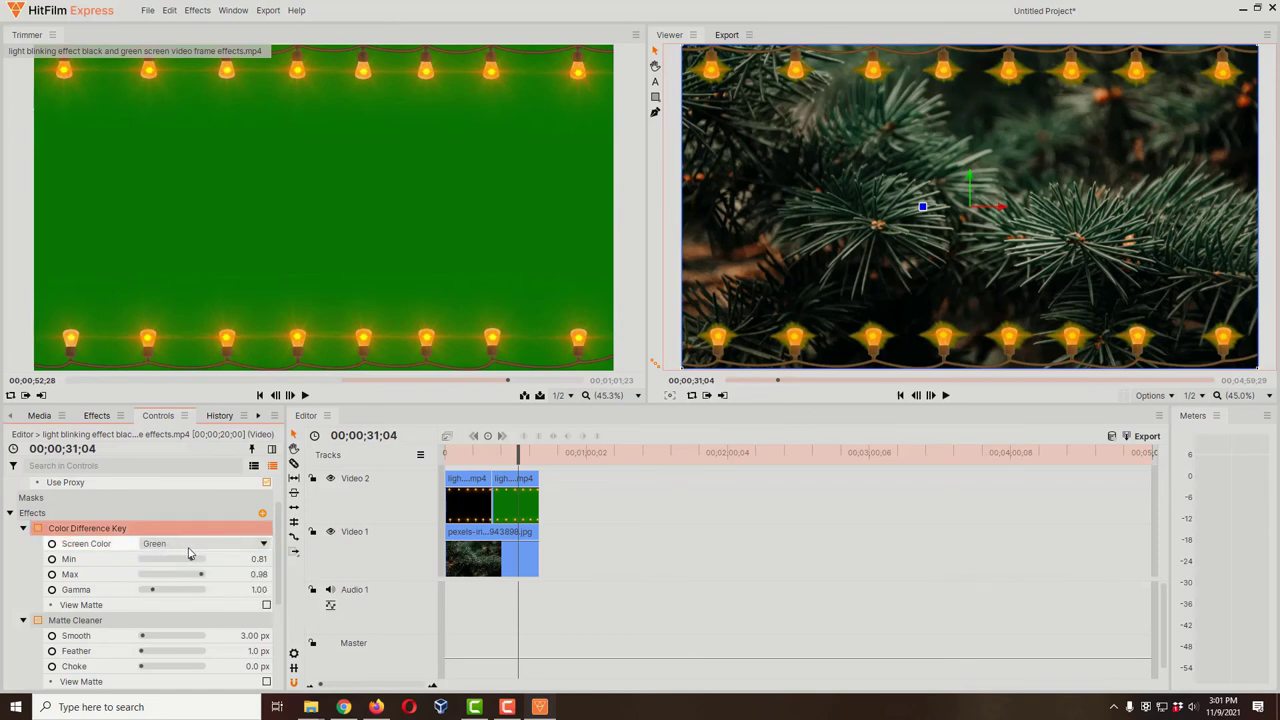
scroll(188, 553, "down", 5)
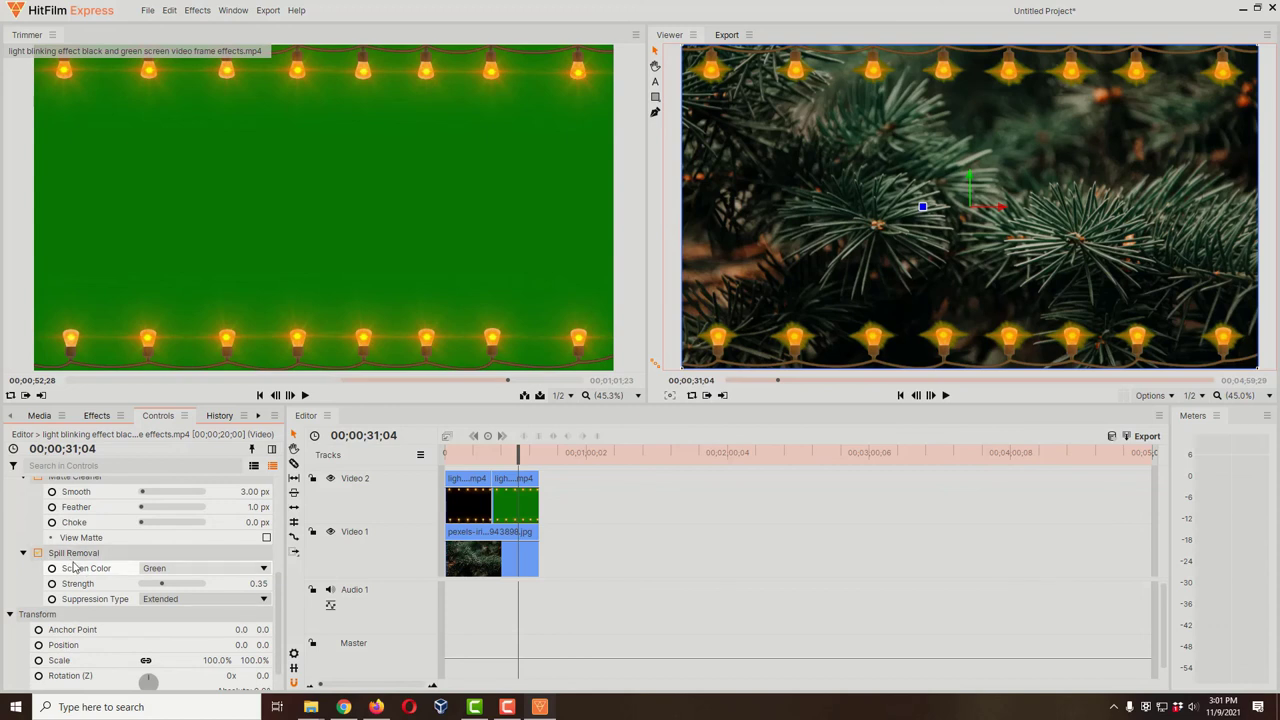
left_click(264, 570)
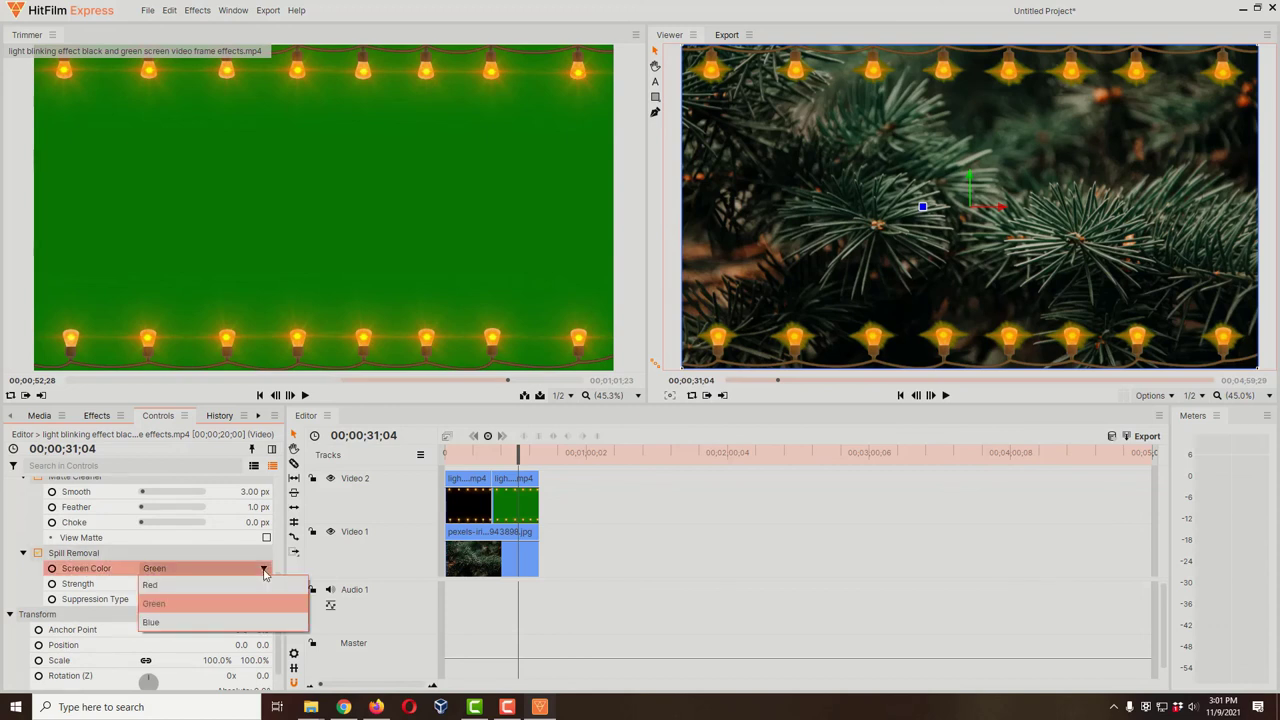
left_click(265, 573)
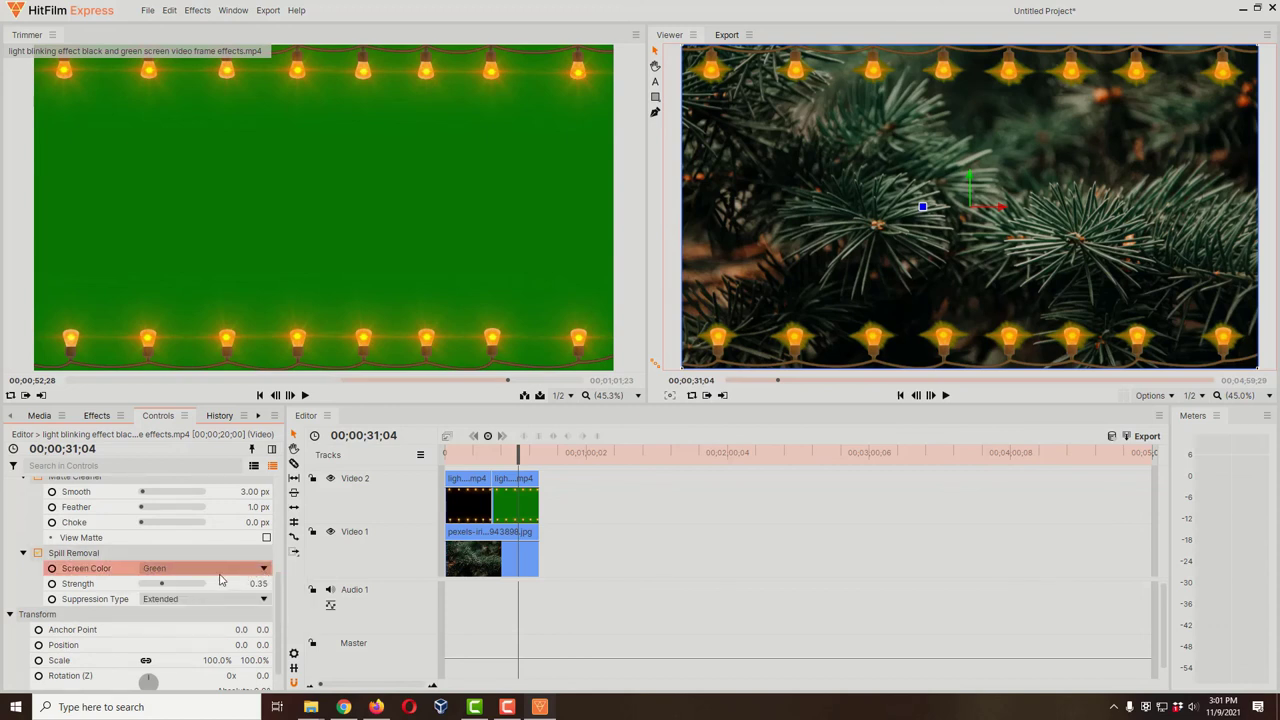
Review the Color Difference Key, Matte Cleaner and Spill Removal settings on the green-screen clip.
scroll(207, 580, "up", 2)
scroll(206, 580, "up", 2)
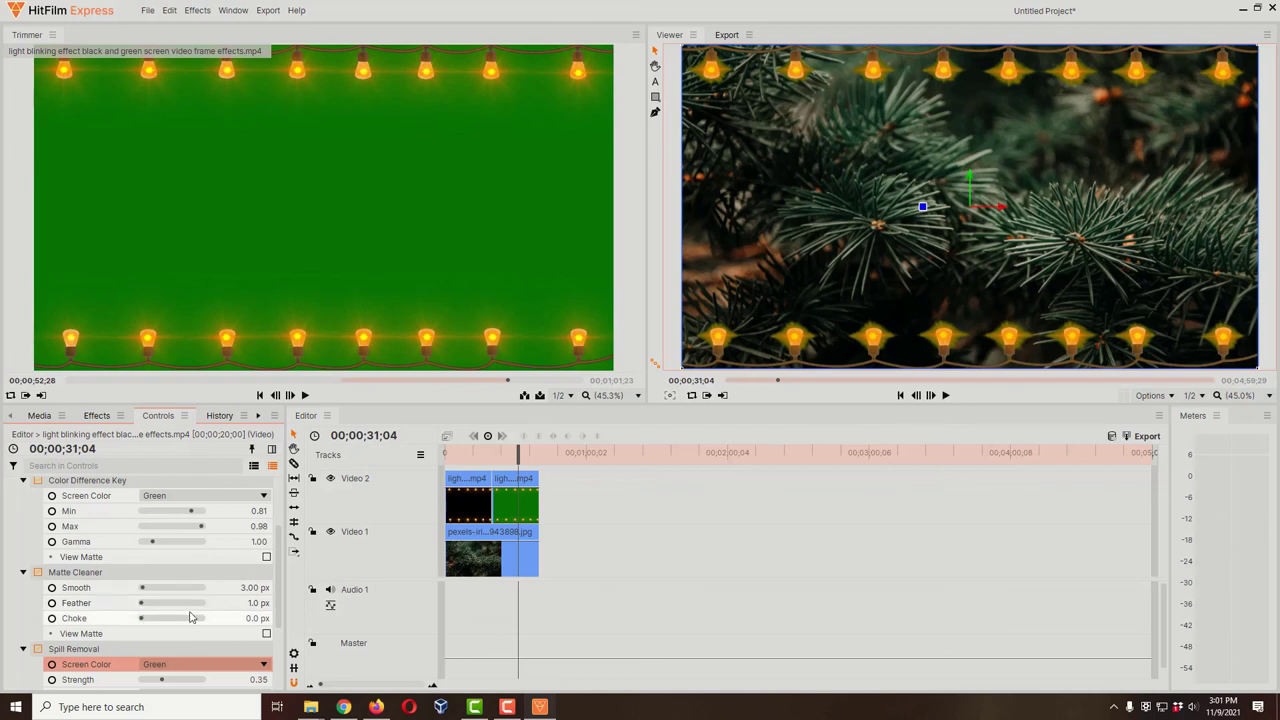
scroll(175, 608, "down", 1)
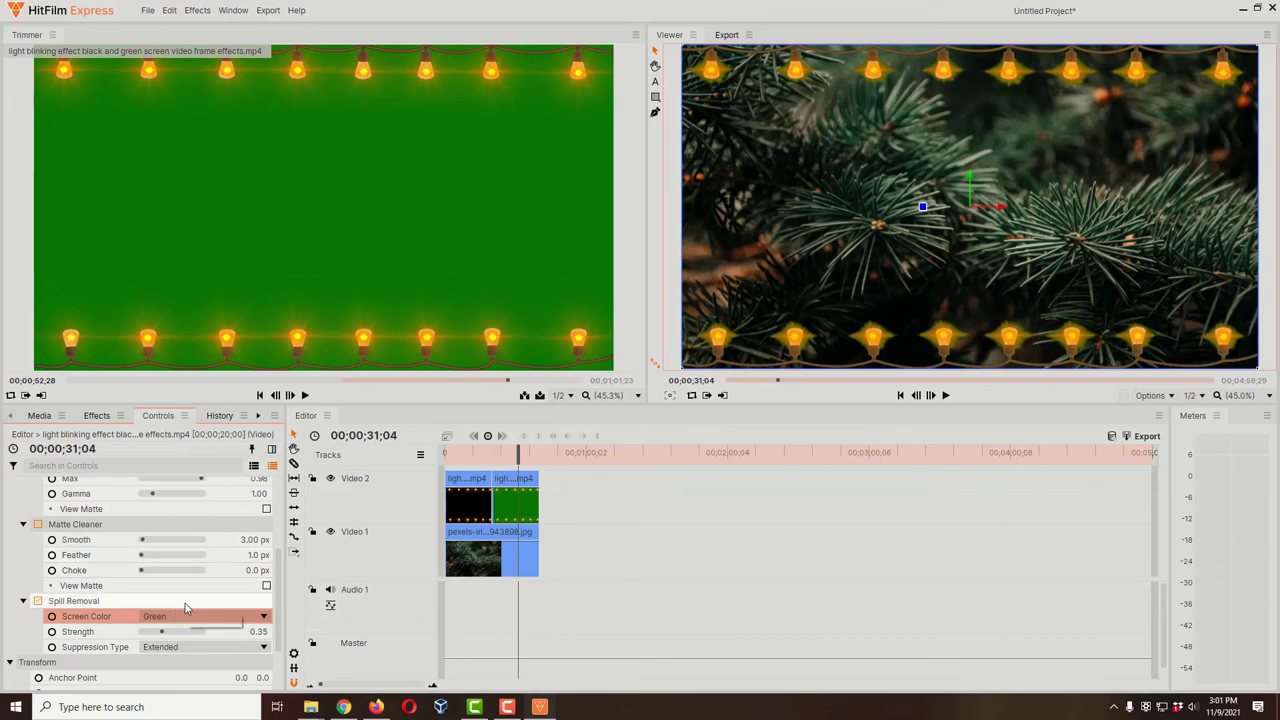
scroll(185, 613, "up", 3)
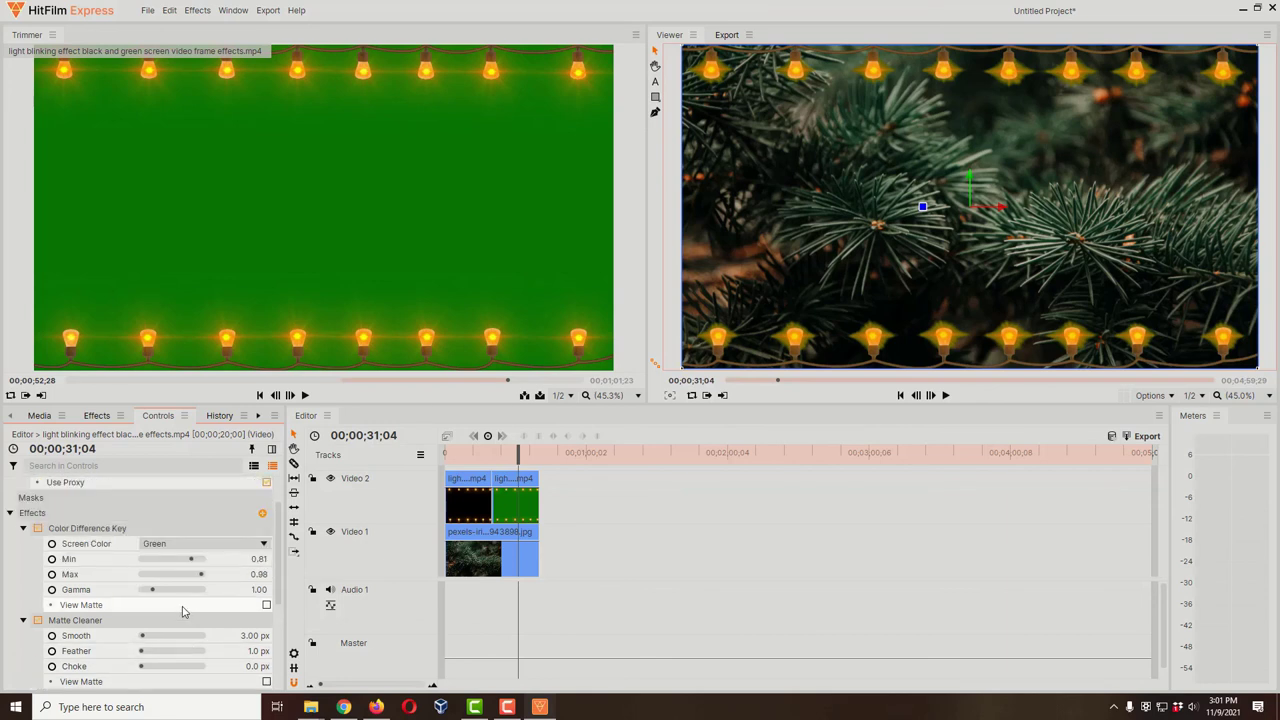
scroll(183, 612, "up", 1)
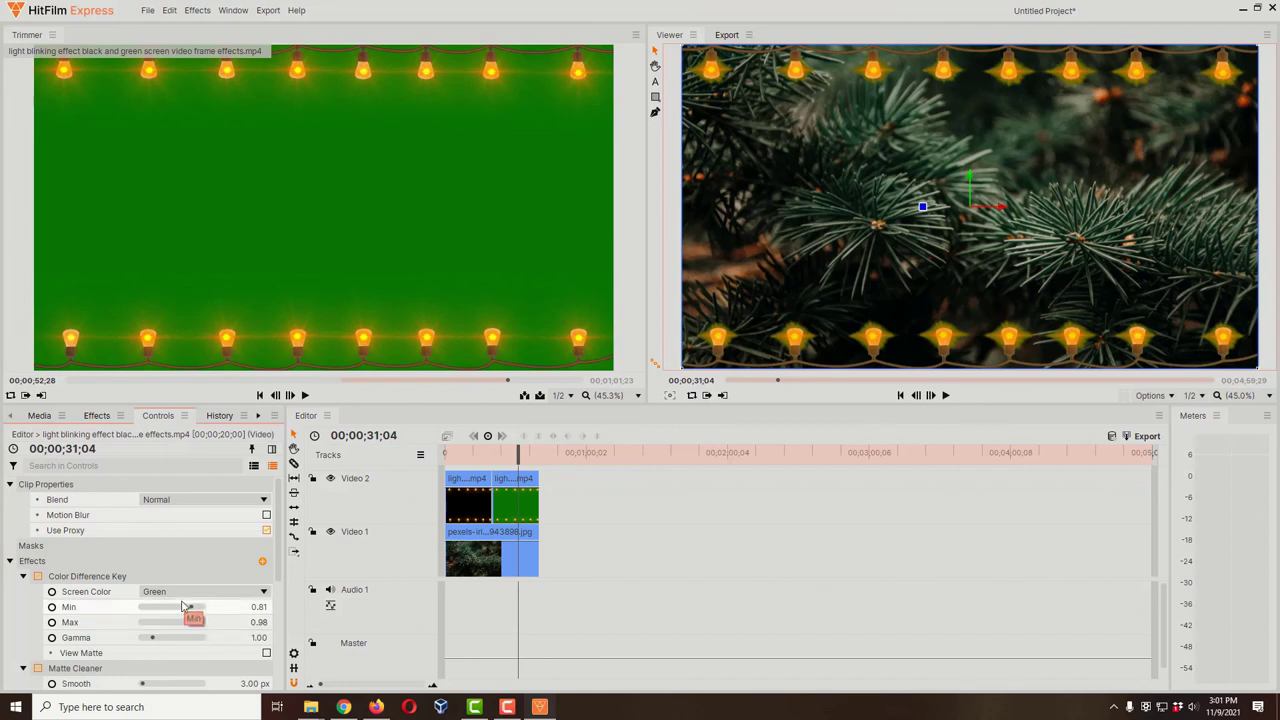
scroll(185, 590, "down", 2)
scroll(183, 585, "down", 2)
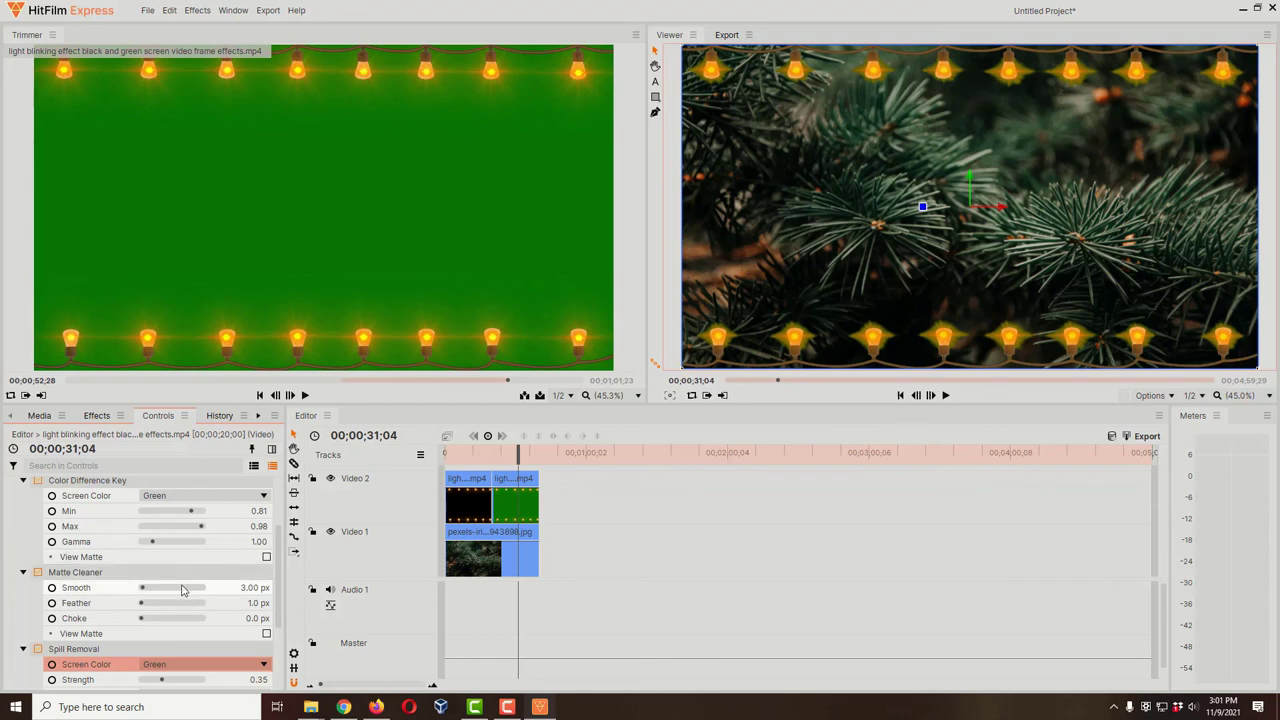
scroll(172, 589, "down", 2)
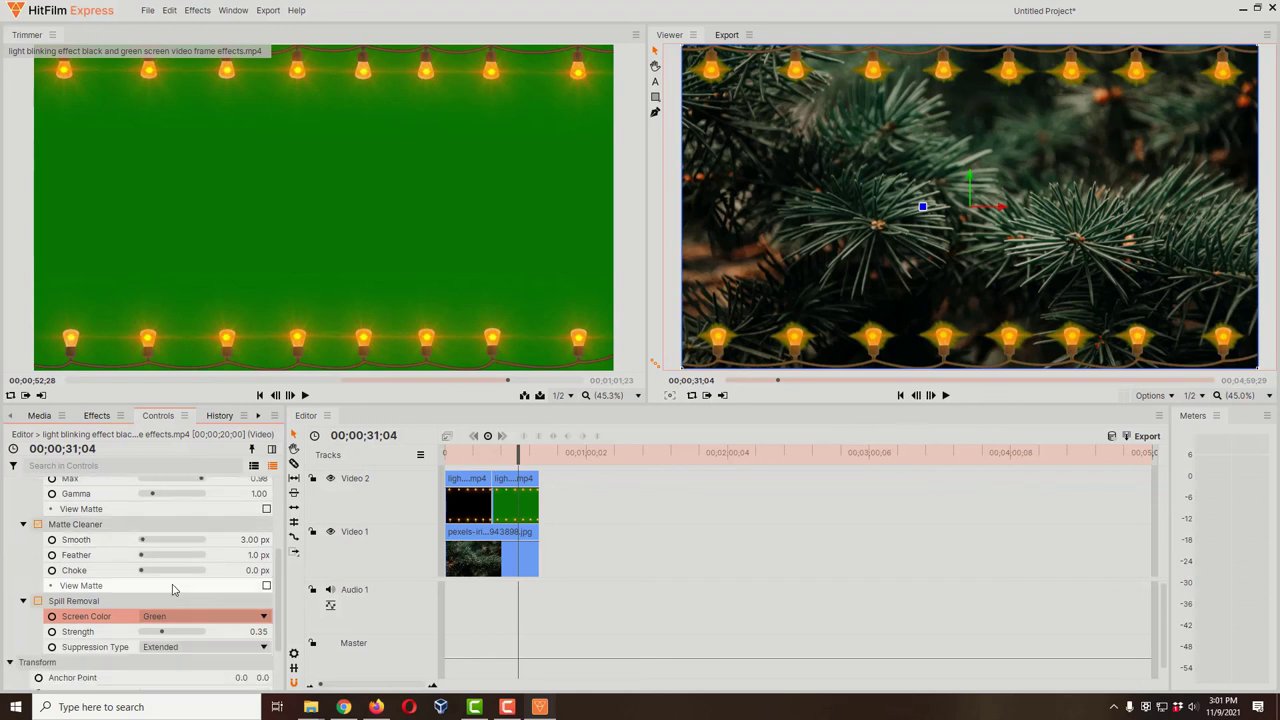
scroll(172, 589, "up", 4)
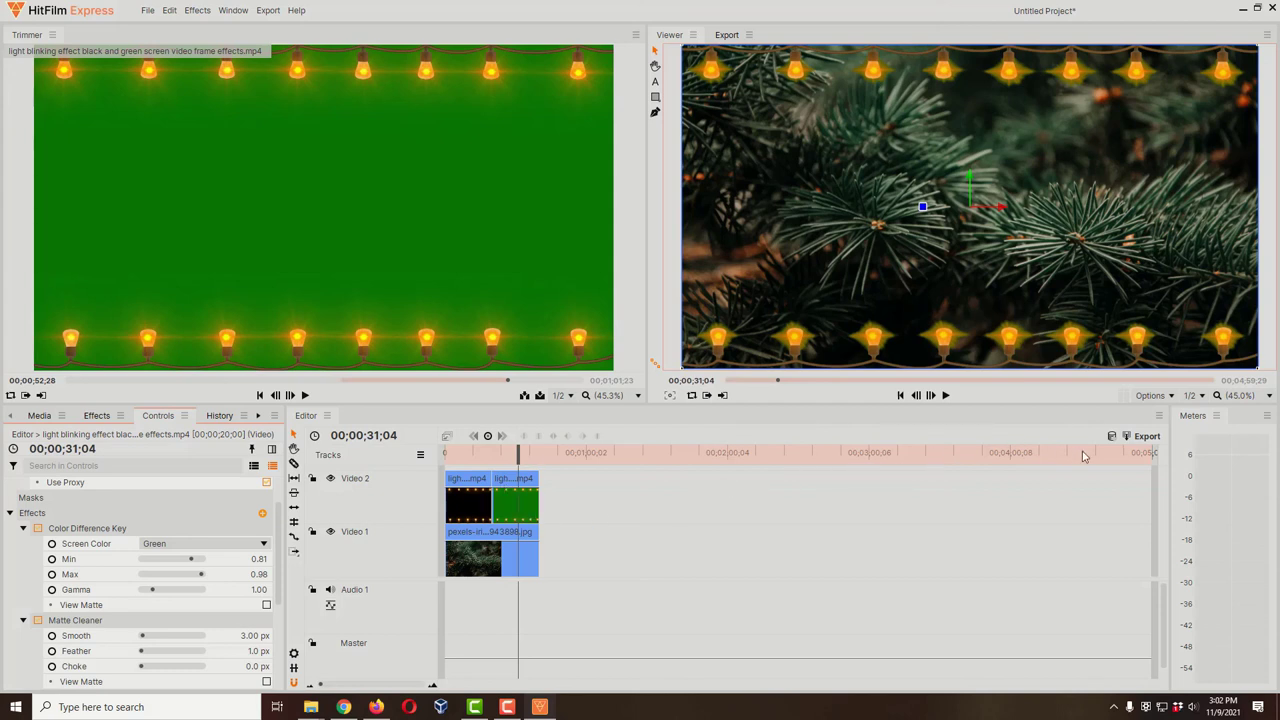
Start exporting the timeline to an MP4 file, and cancel before saving.
left_click(1149, 440)
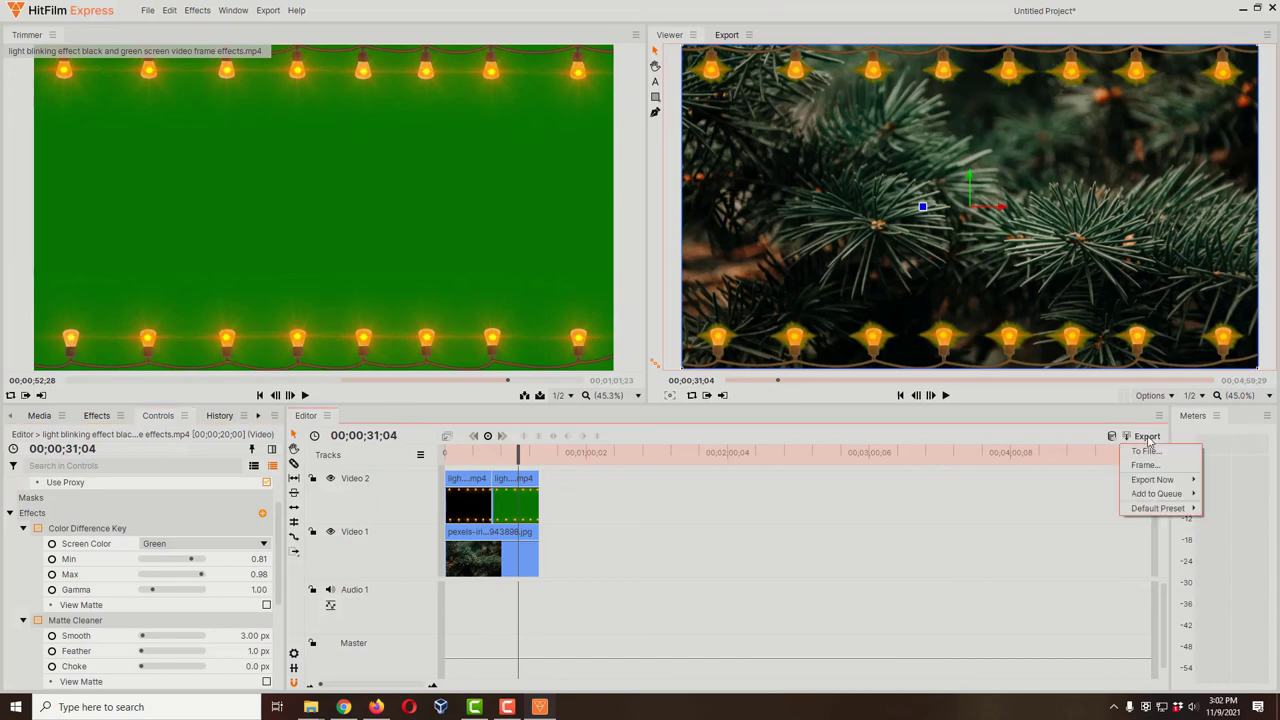
left_click(1145, 452)
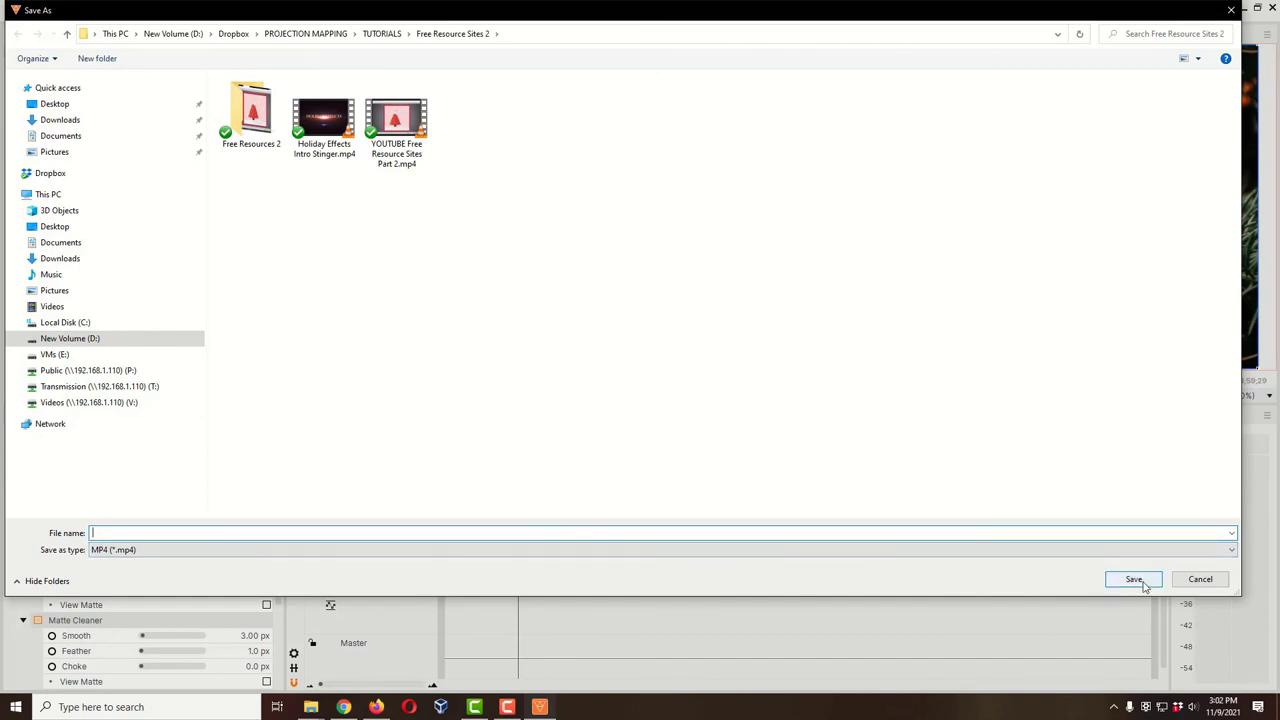
left_click(1200, 580)
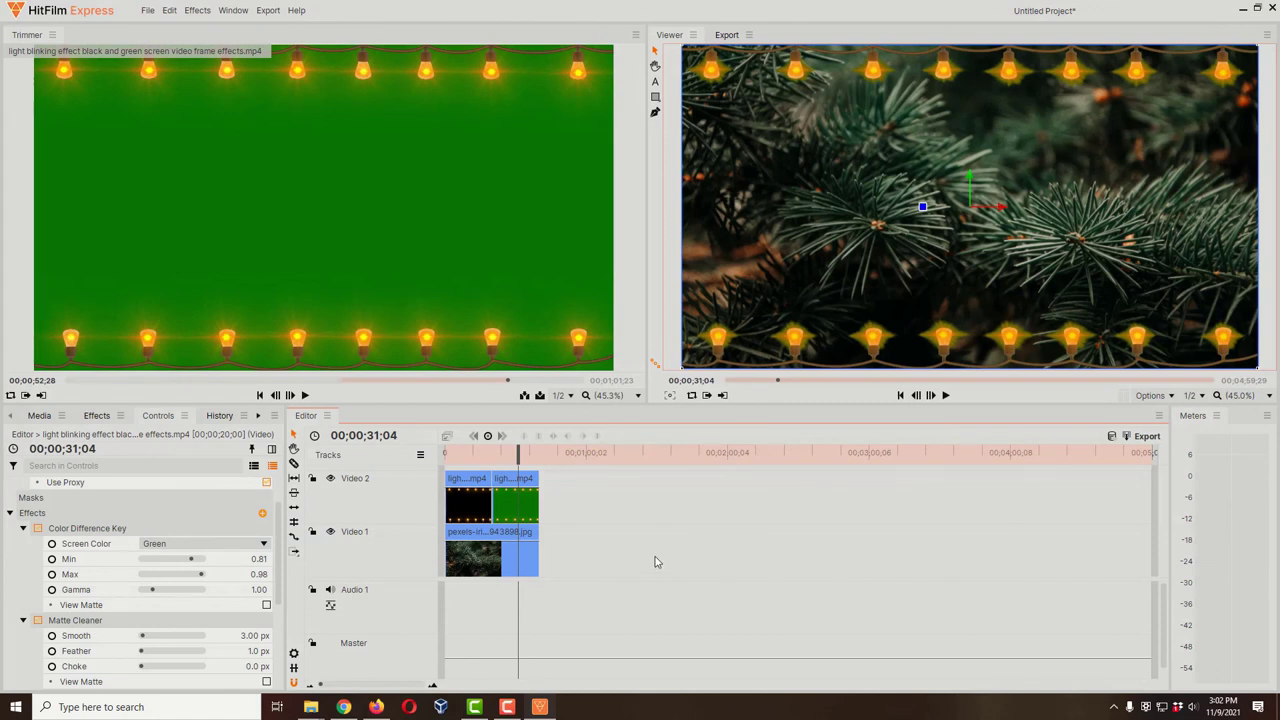
Move the timeline playhead to 00;00;27;14 to preview the keyed green-screen clip over the pine image.
left_click(518, 459)
mouse_move(518, 459)
left_mouse_down()
mouse_move(470, 463)
mouse_move(510, 462)
left_mouse_up()
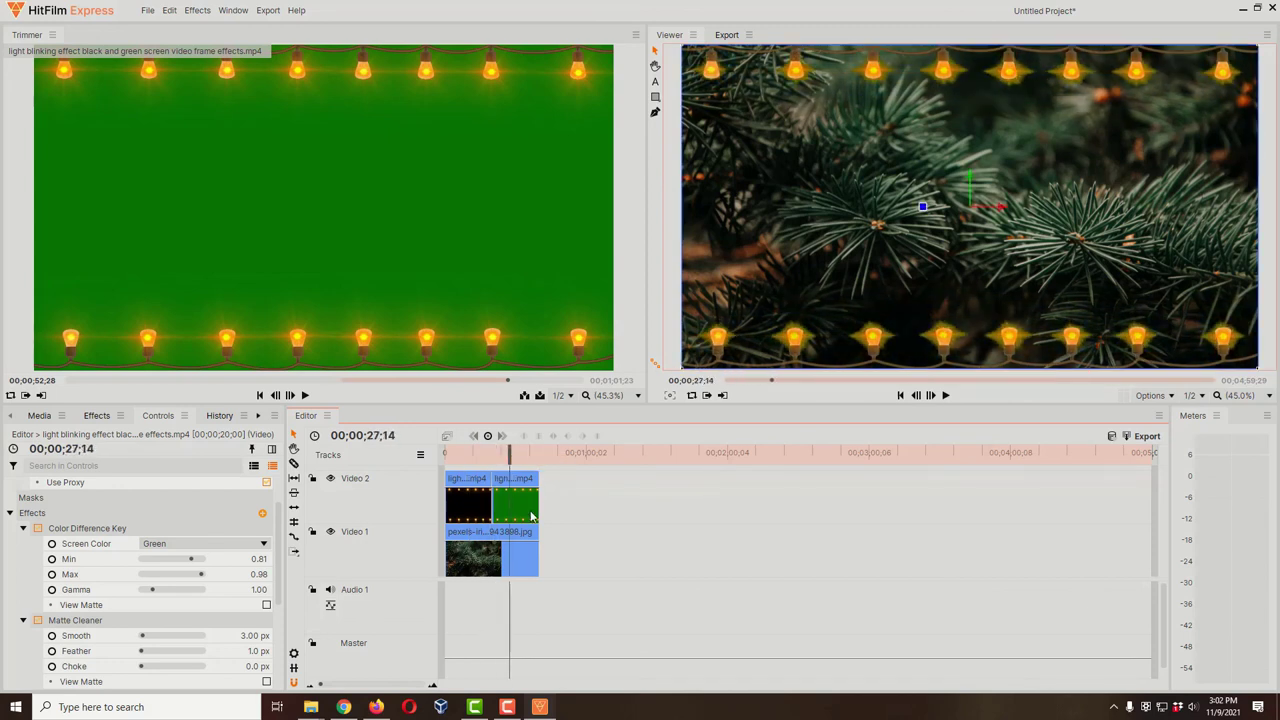